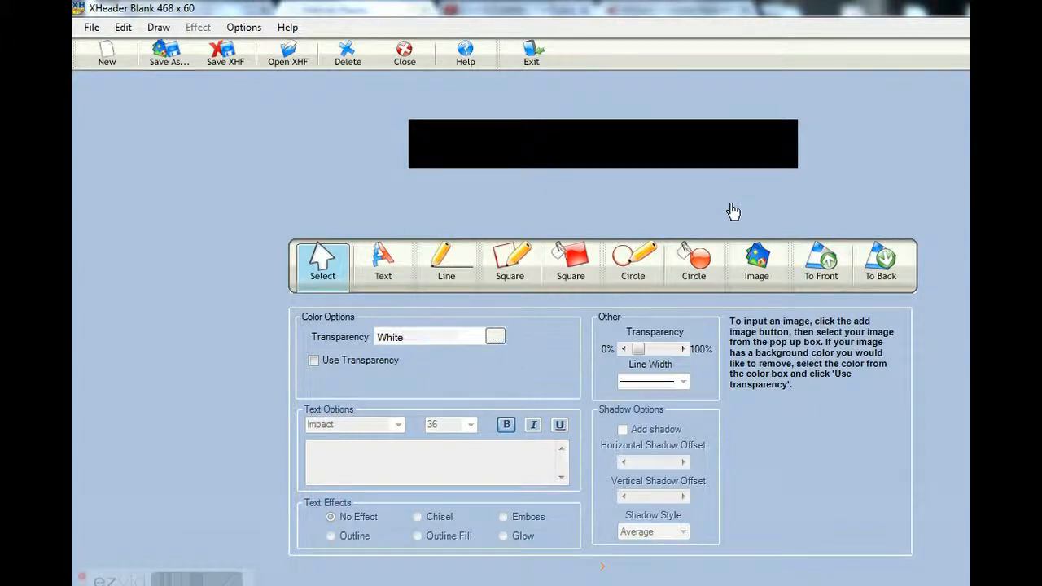
Search the Desktop for BIM images and add the BIMMONKEY picture to the blank 468 x 60 banner
click(756, 261)
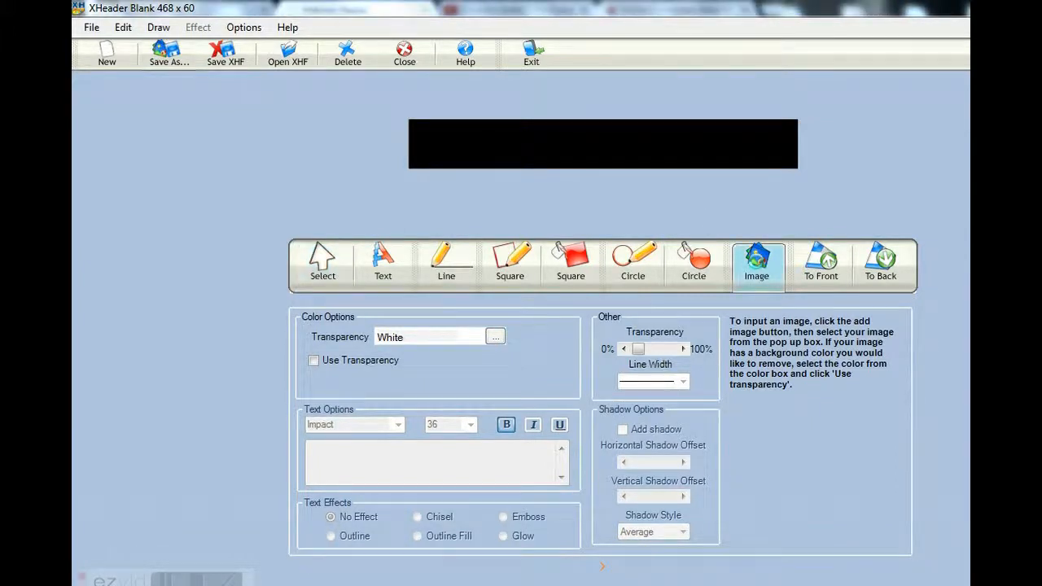
click(756, 265)
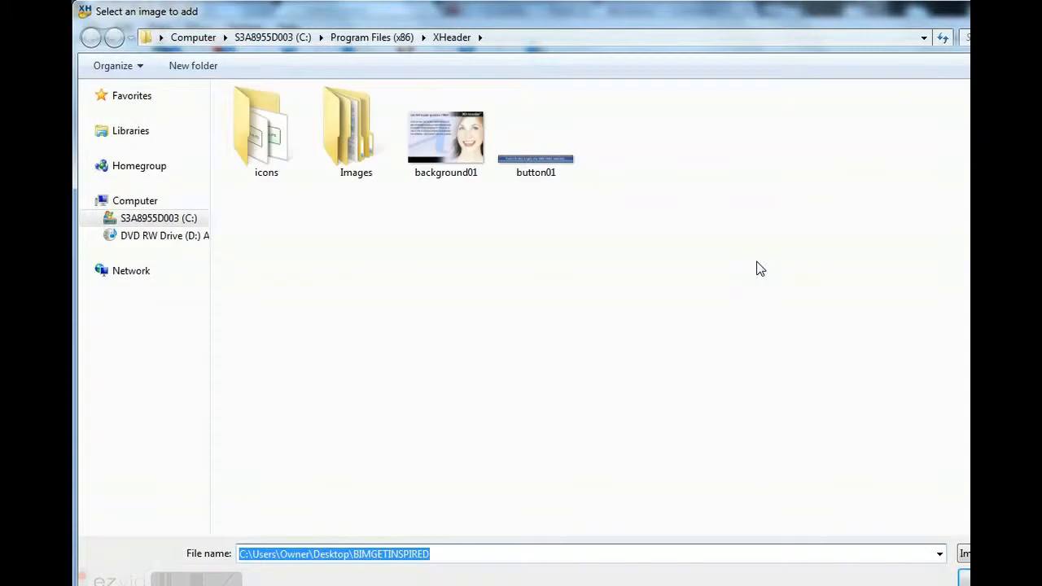
click(924, 37)
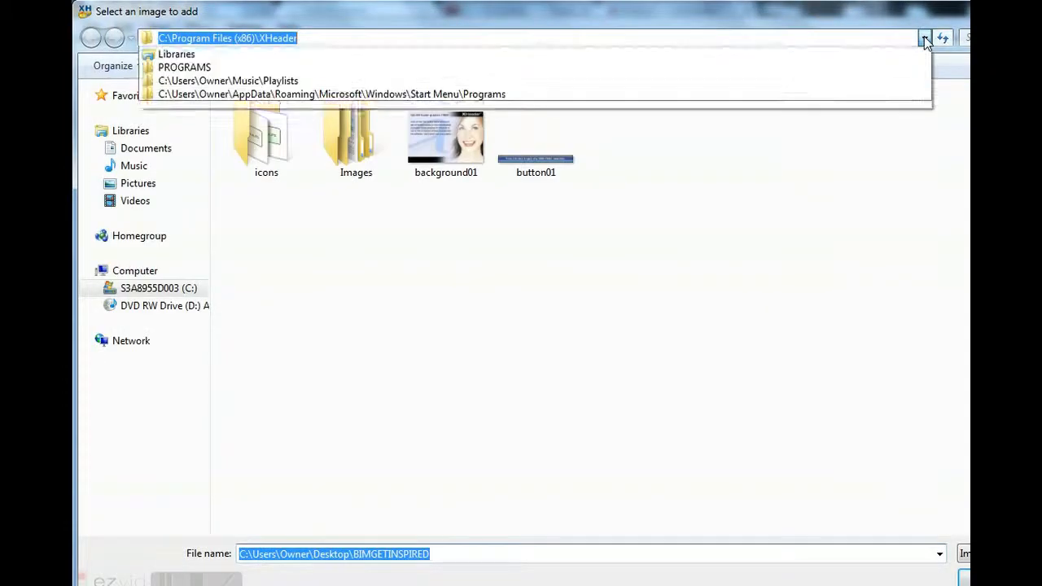
click(923, 68)
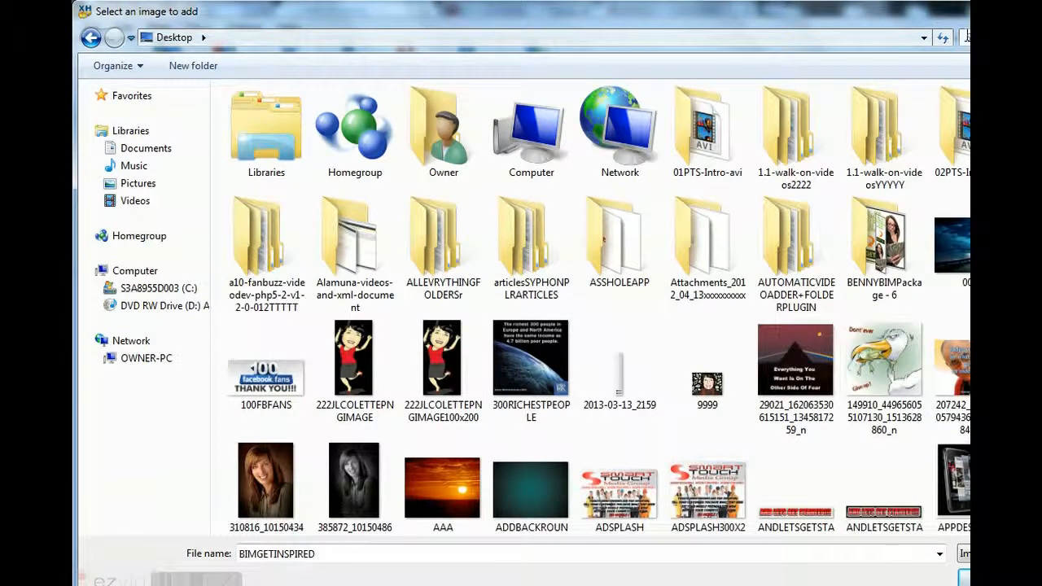
click(965, 37)
click(965, 74)
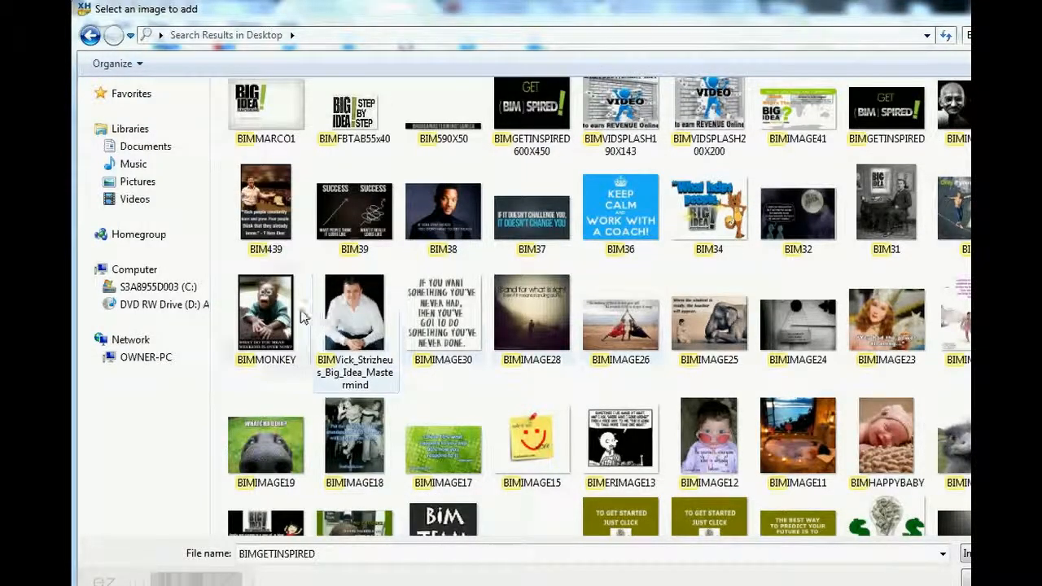
click(265, 311)
double_click(266, 309)
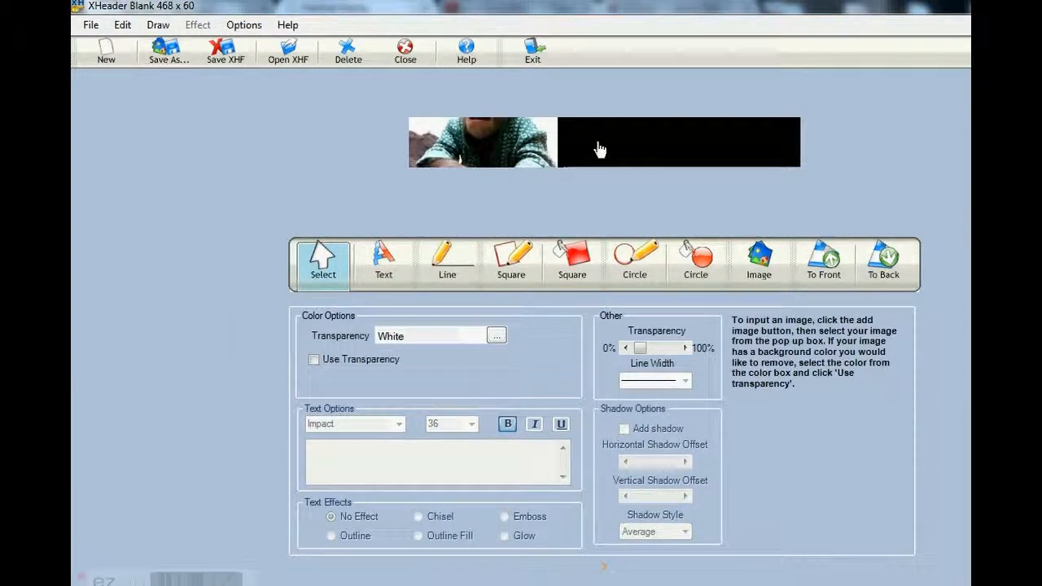
Set the banner's background rectangle color to the web color BlanchedAlmond
click(644, 147)
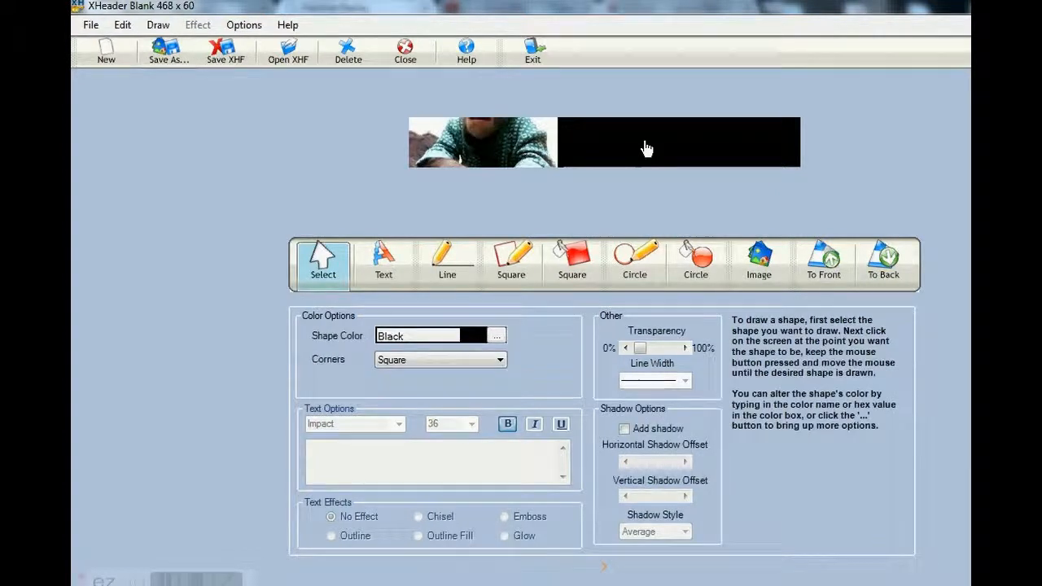
click(496, 336)
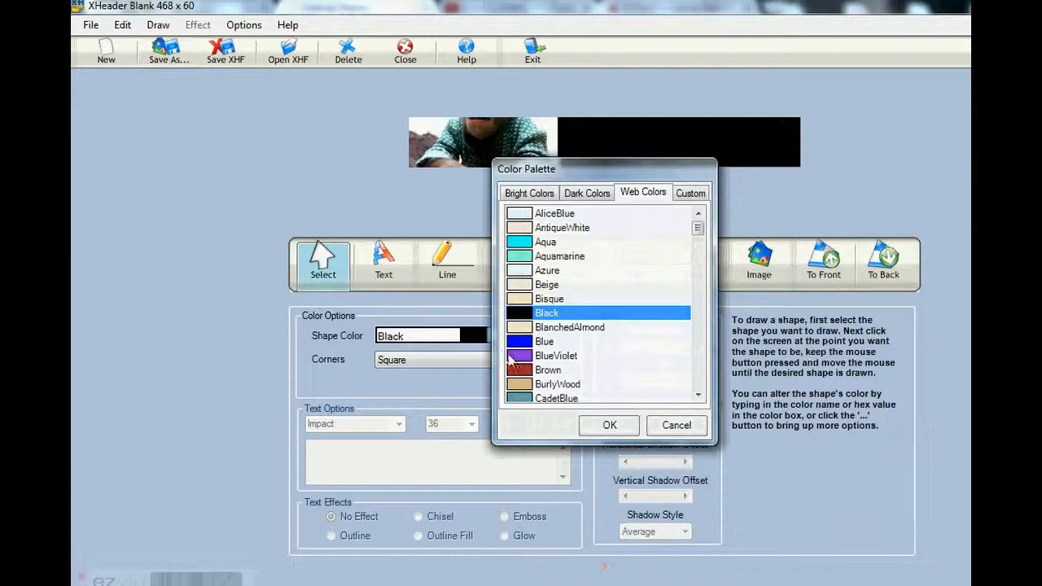
click(527, 327)
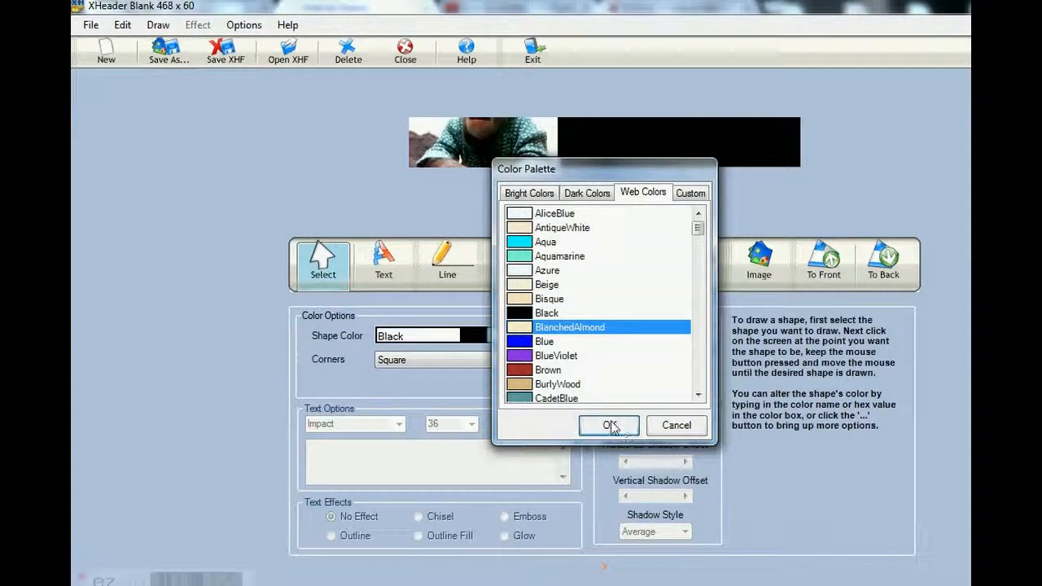
click(607, 426)
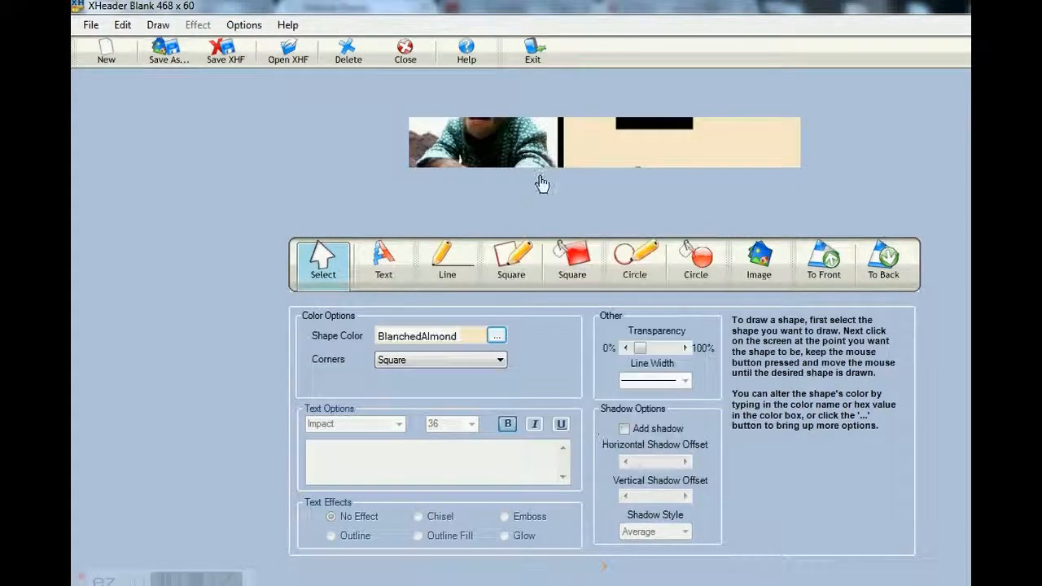
Shrink the monkey photo and position it so the face fits within the banner's height at the left end
click(529, 141)
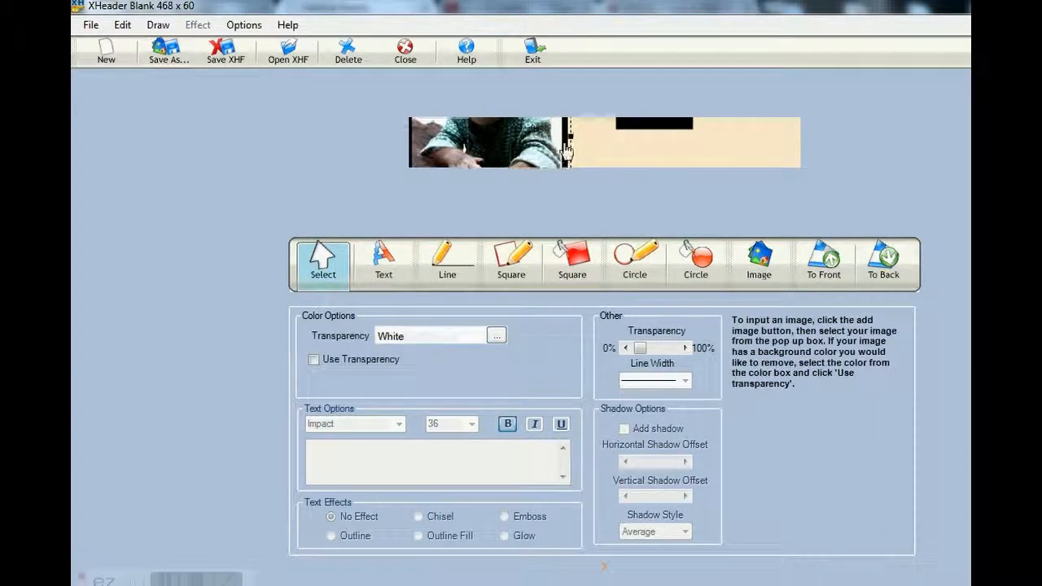
drag(570, 134, 476, 140)
click(437, 150)
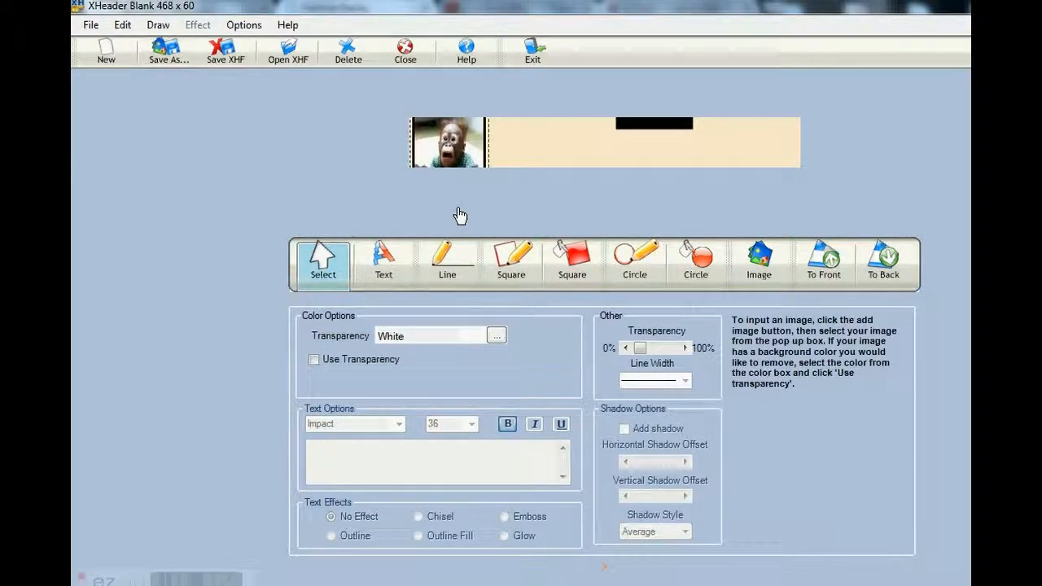
Move the small black rectangle off the banner's upper edge and reposition the monkey photo right of the banner's center
click(556, 153)
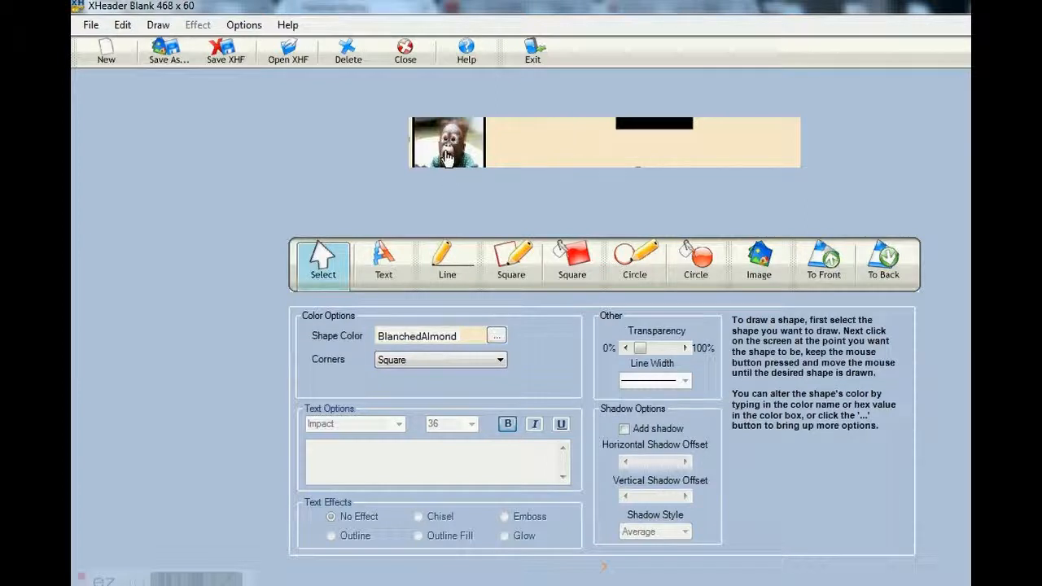
drag(659, 128, 674, 82)
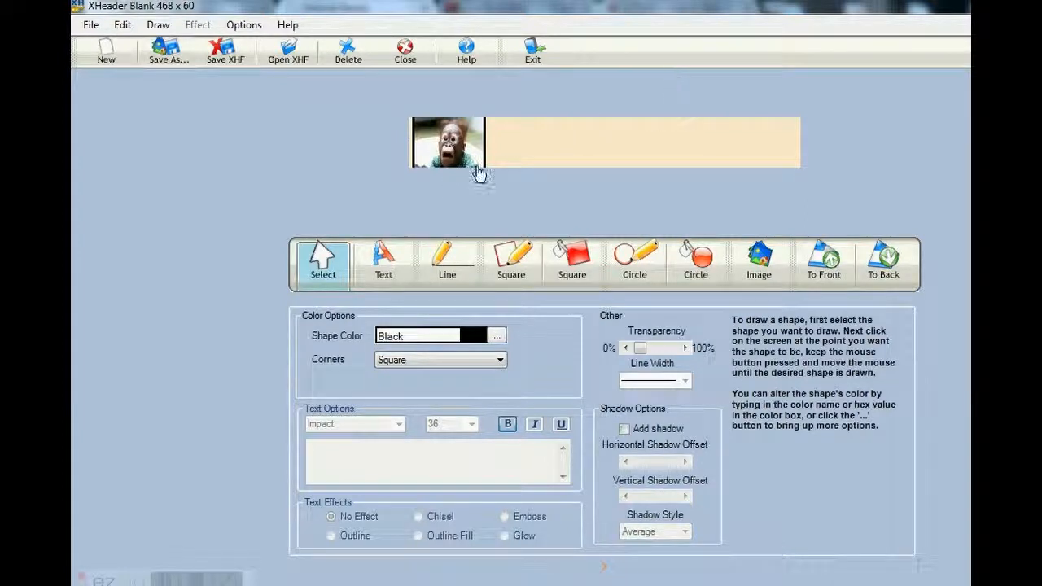
click(487, 144)
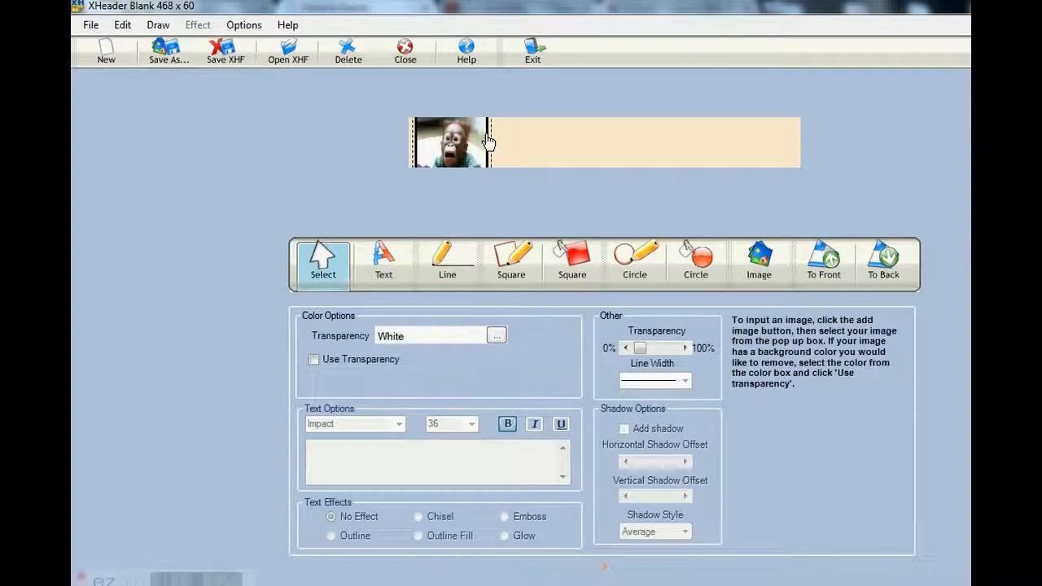
drag(489, 142, 674, 137)
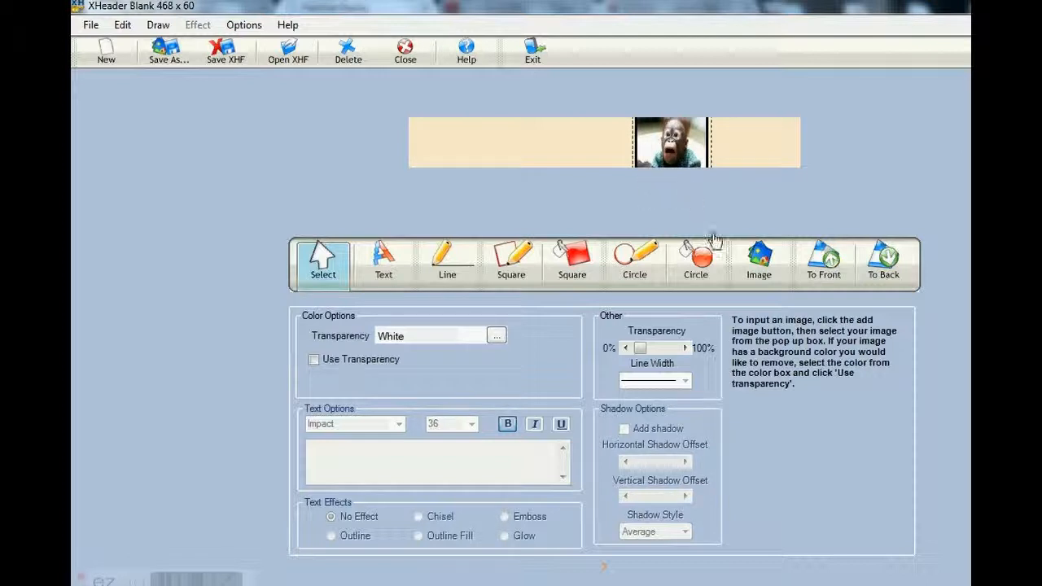
Draw a white filled circle near the banner's left end and stretch it into a wide oval spanning the banner's height
click(700, 264)
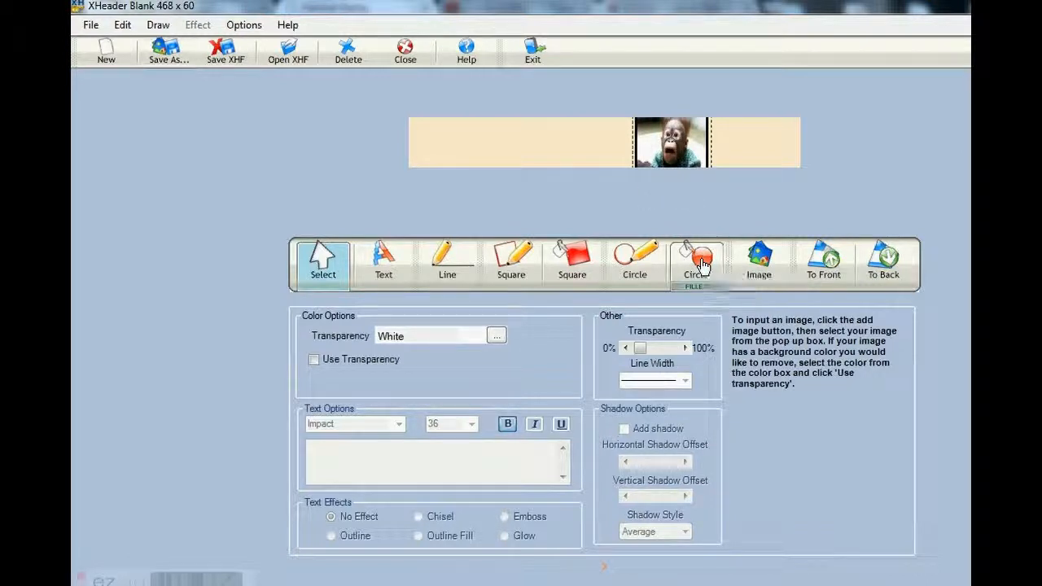
click(445, 136)
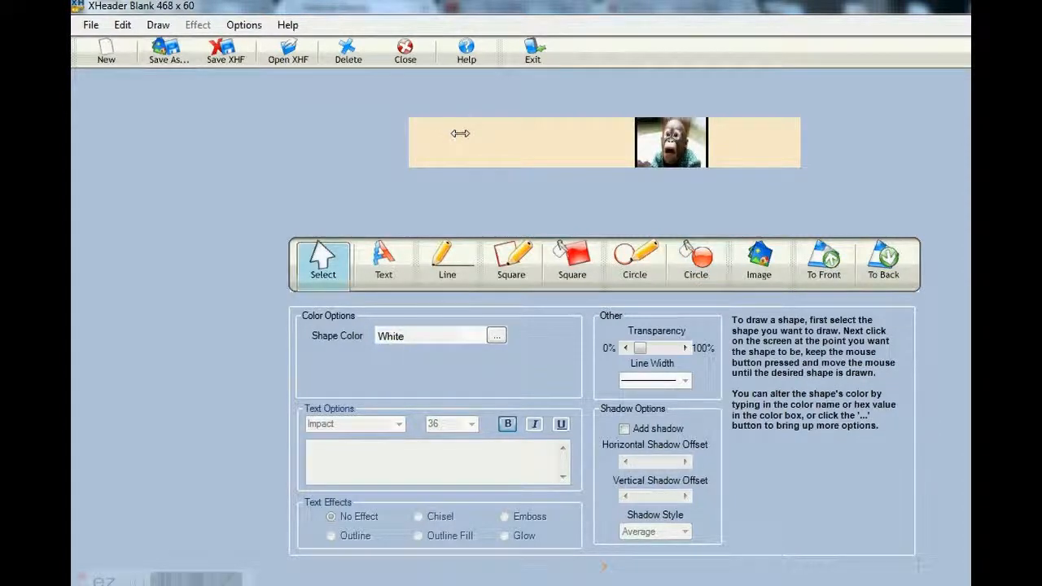
drag(460, 133, 464, 168)
drag(464, 133, 464, 110)
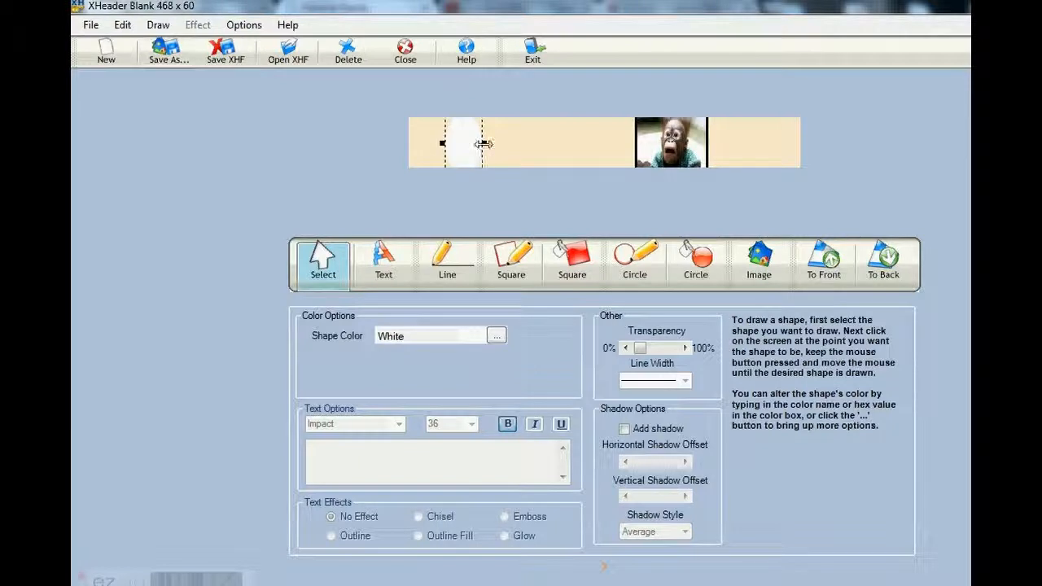
drag(485, 143, 409, 139)
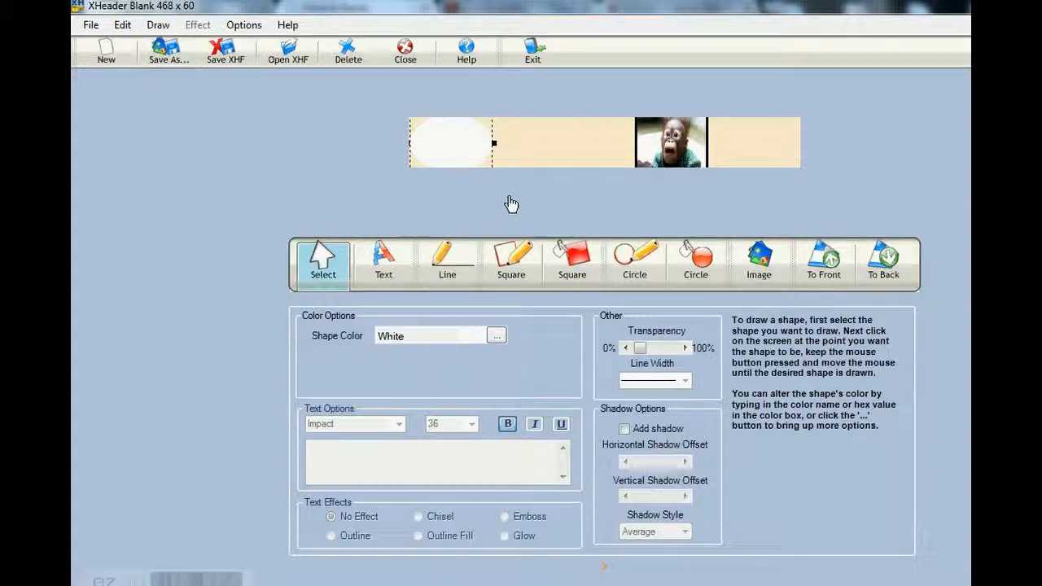
drag(458, 149, 409, 151)
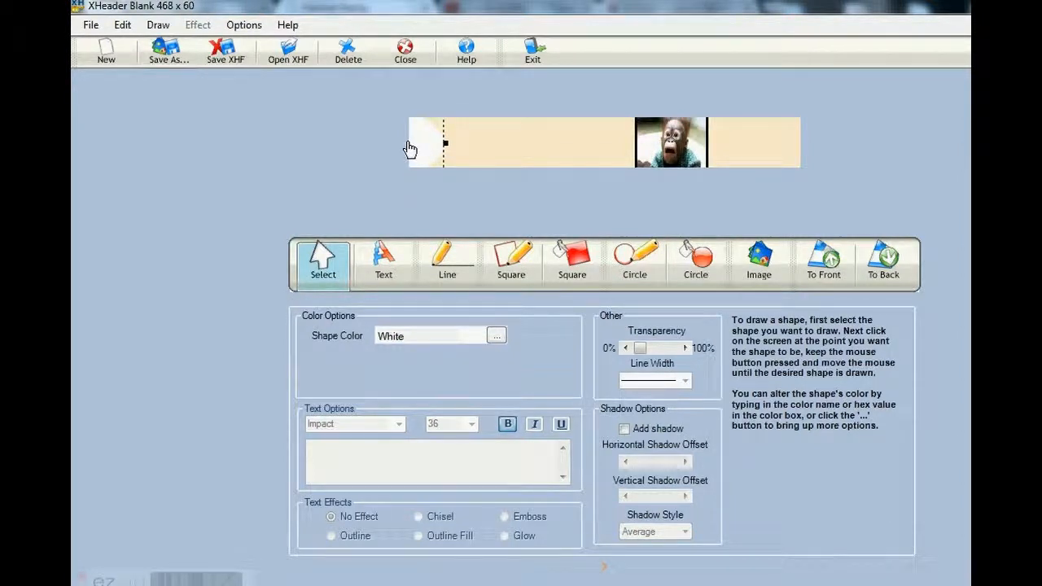
drag(418, 152, 478, 148)
Change the banner's background rectangle to the dark olive color #555500
click(529, 150)
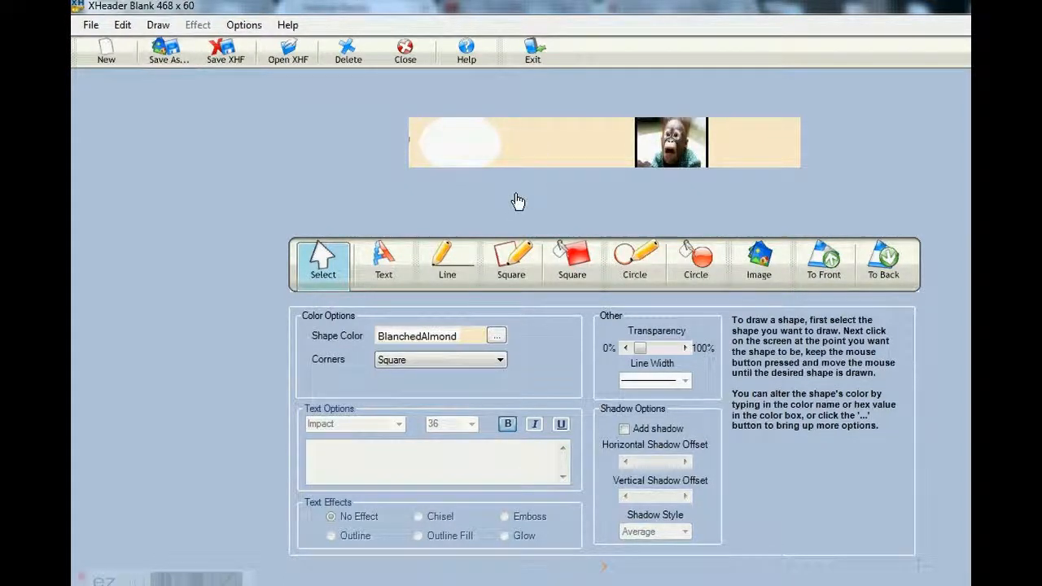
click(494, 337)
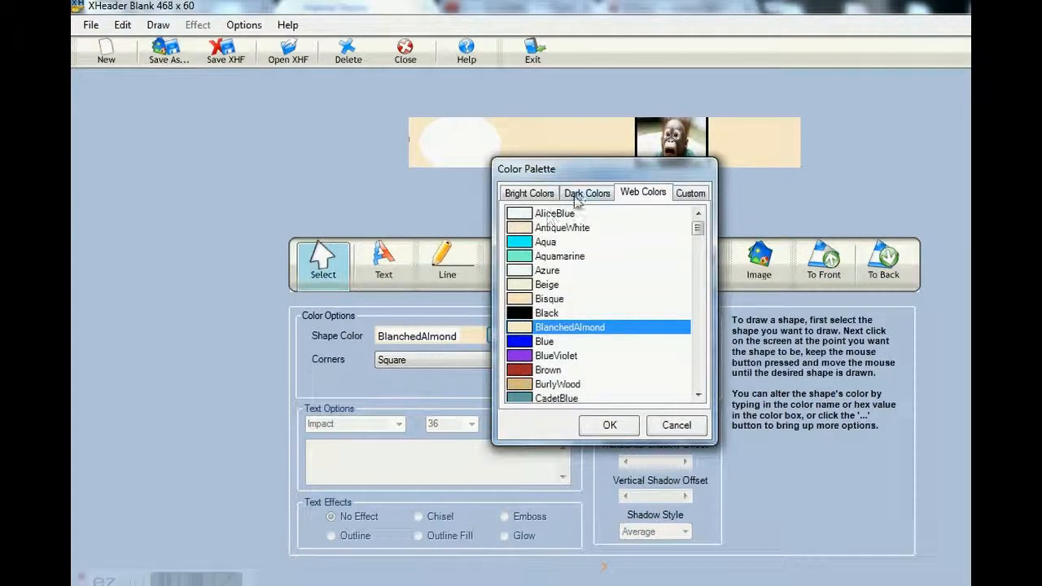
click(575, 195)
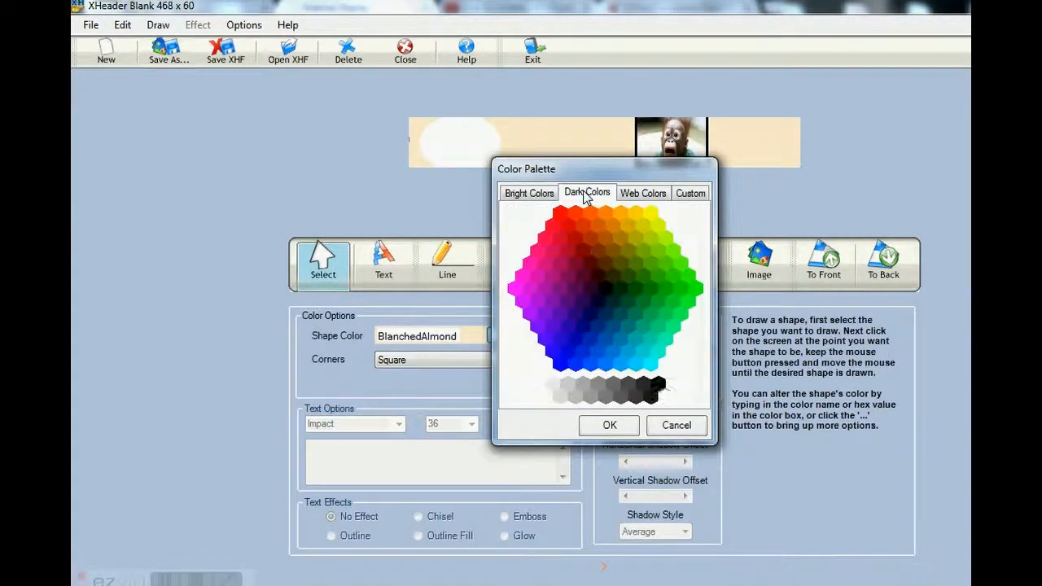
click(620, 264)
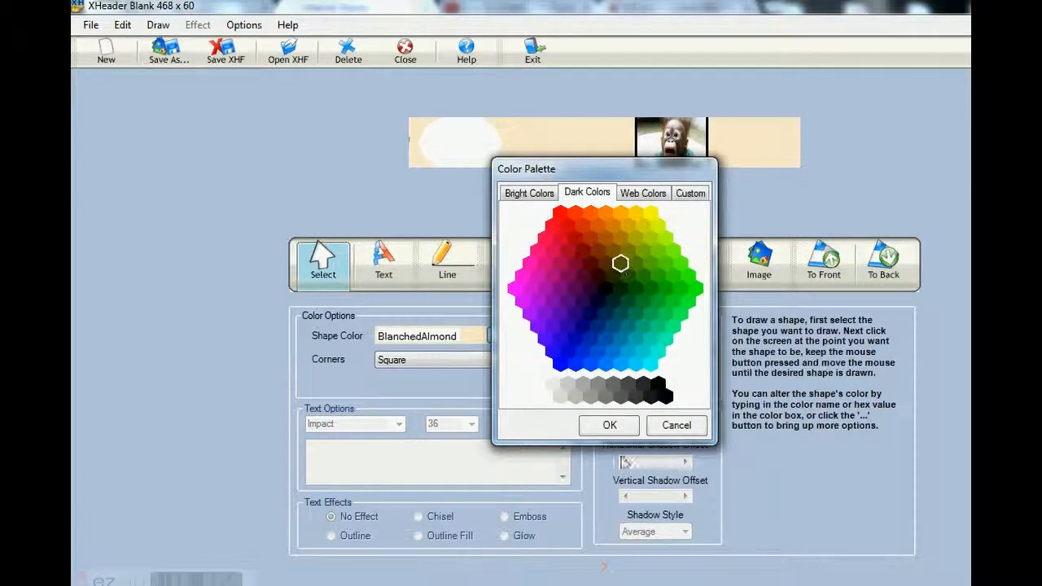
click(609, 425)
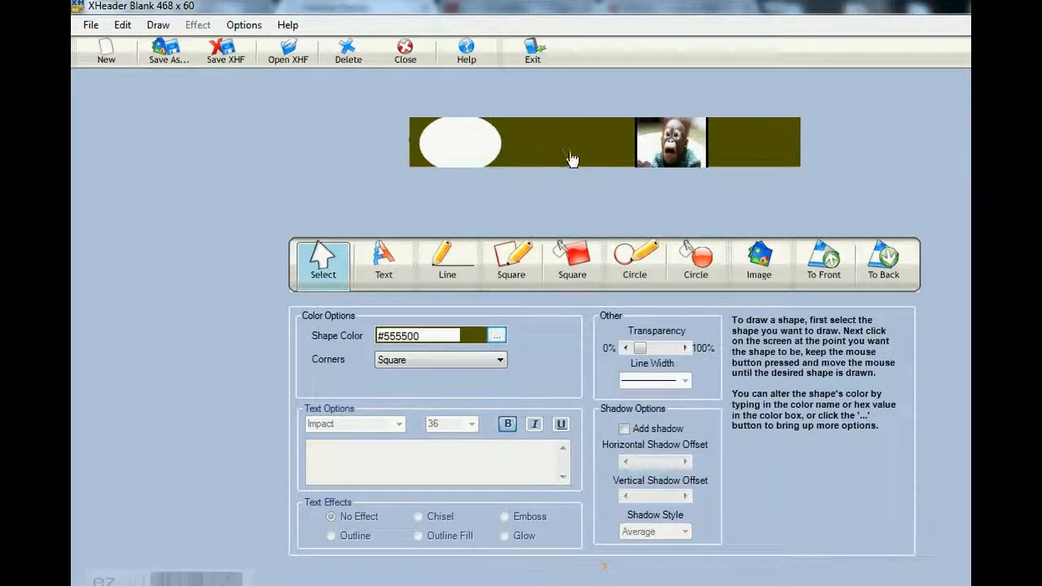
Recolor the white oval with the dark palette's olive shade #7F7F00
click(470, 155)
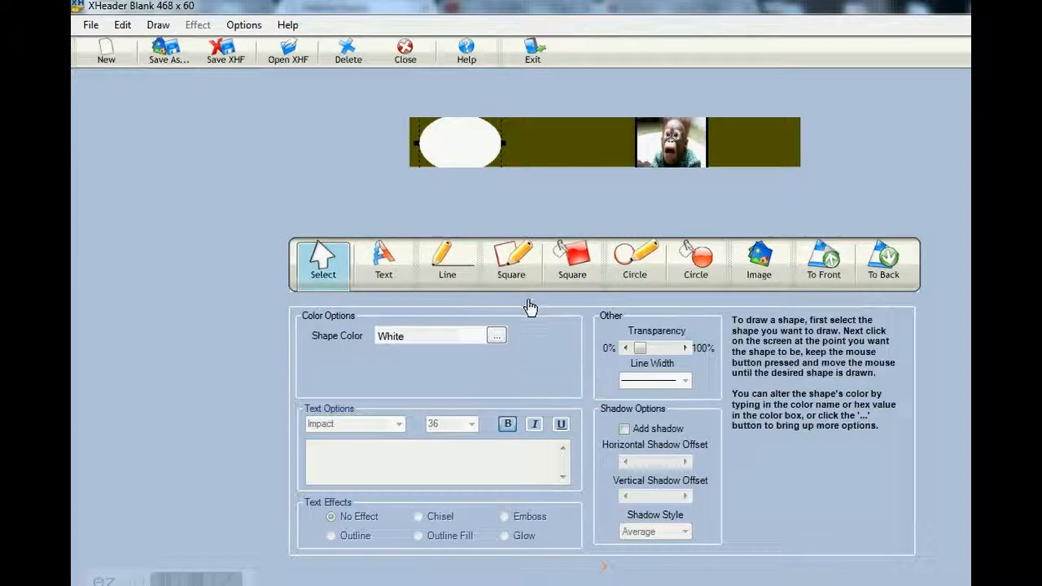
click(495, 337)
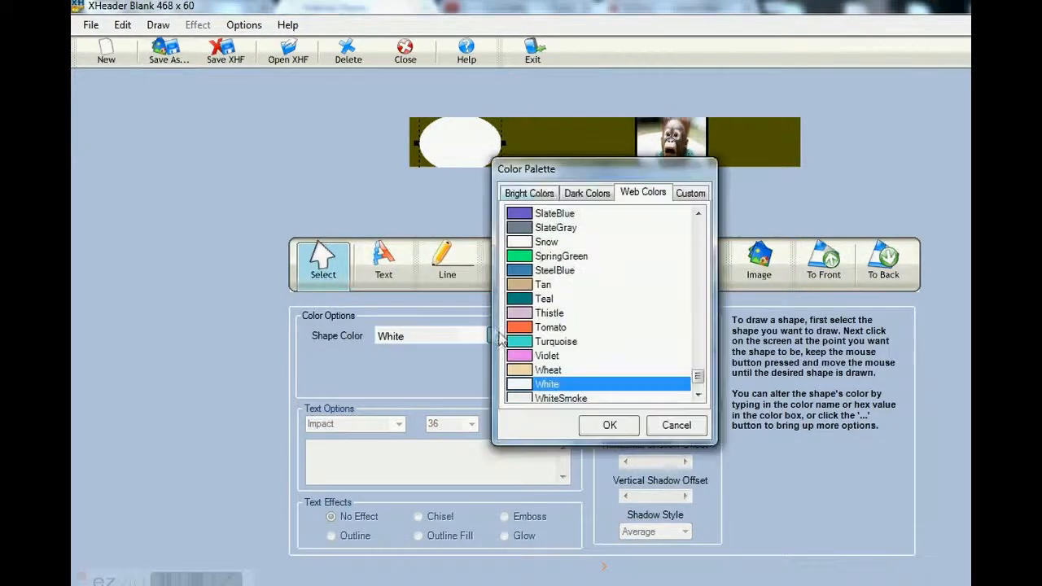
click(586, 194)
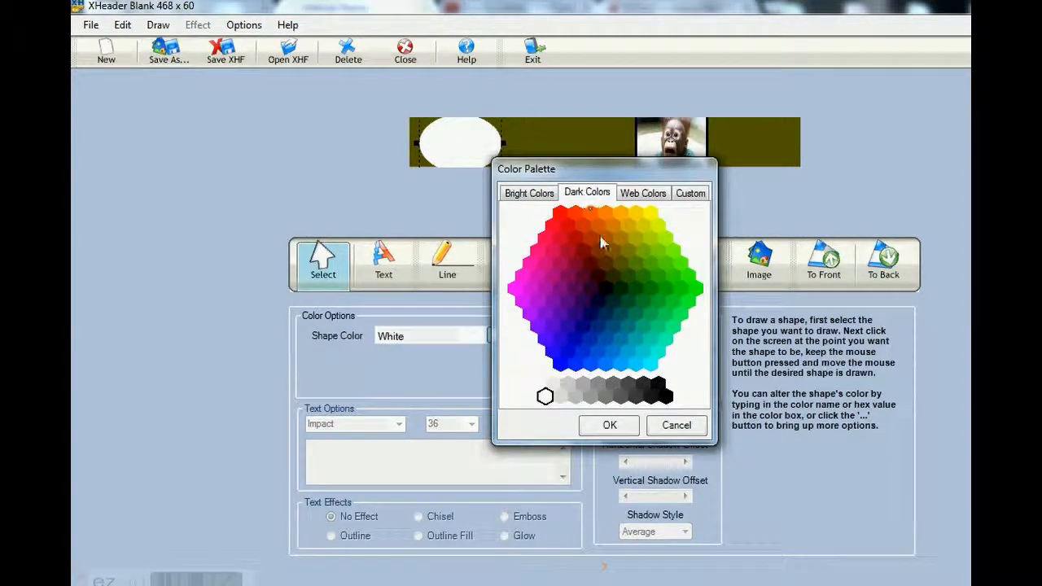
click(627, 252)
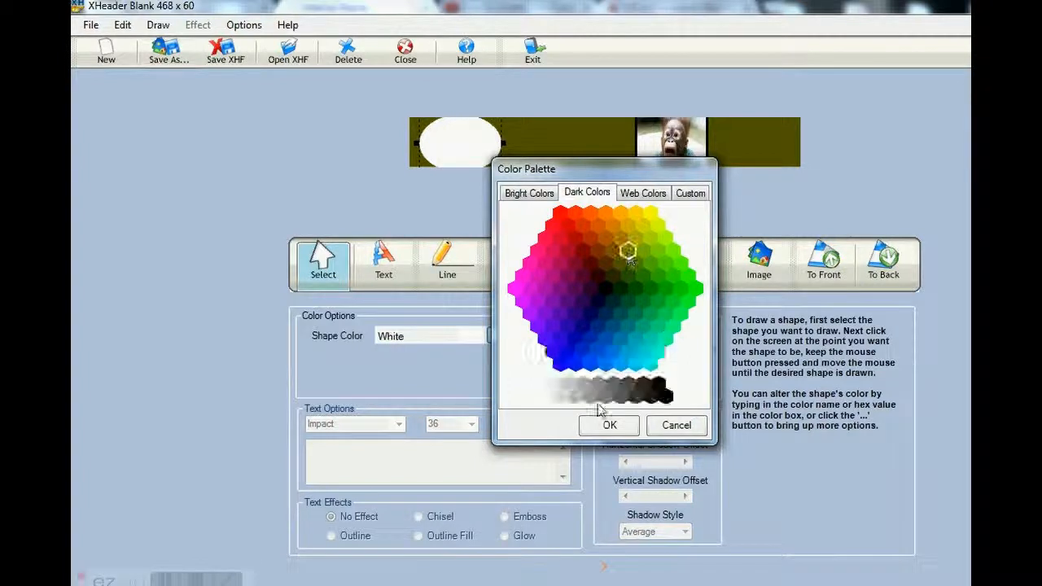
click(607, 426)
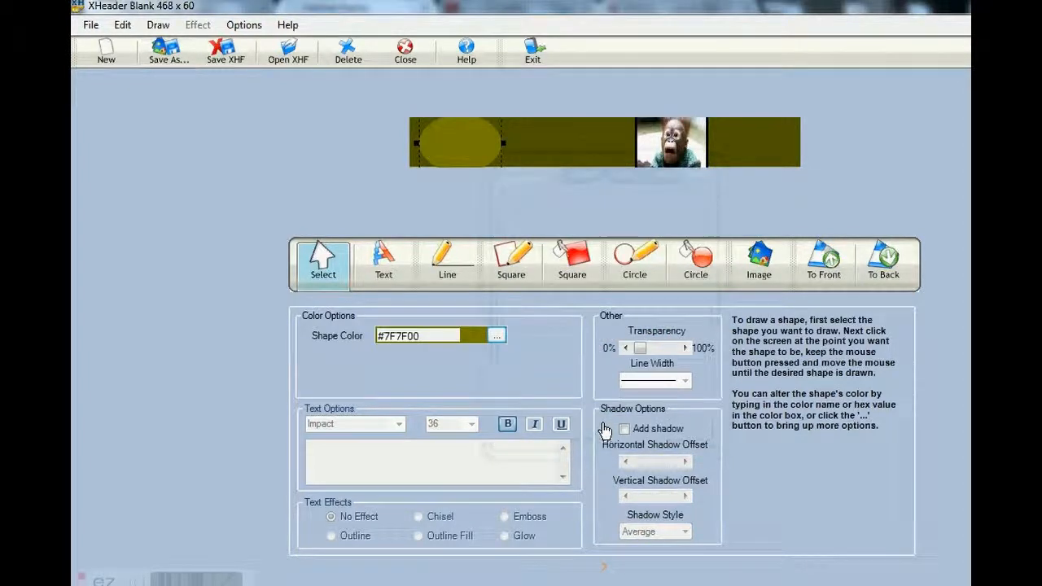
Set the banner's background rectangle color to white, #FFFFFF
click(602, 145)
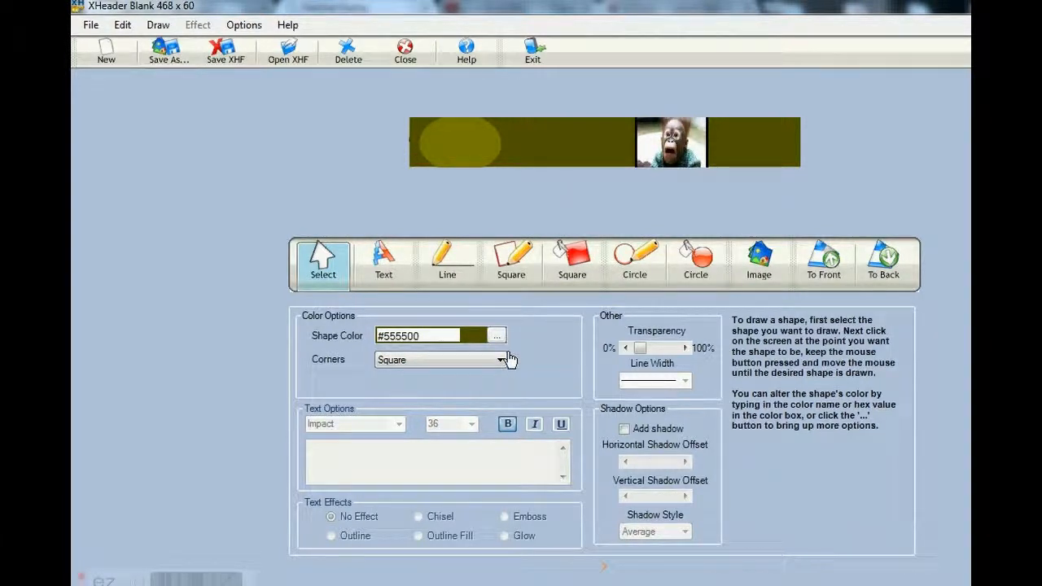
click(497, 337)
click(546, 396)
click(610, 425)
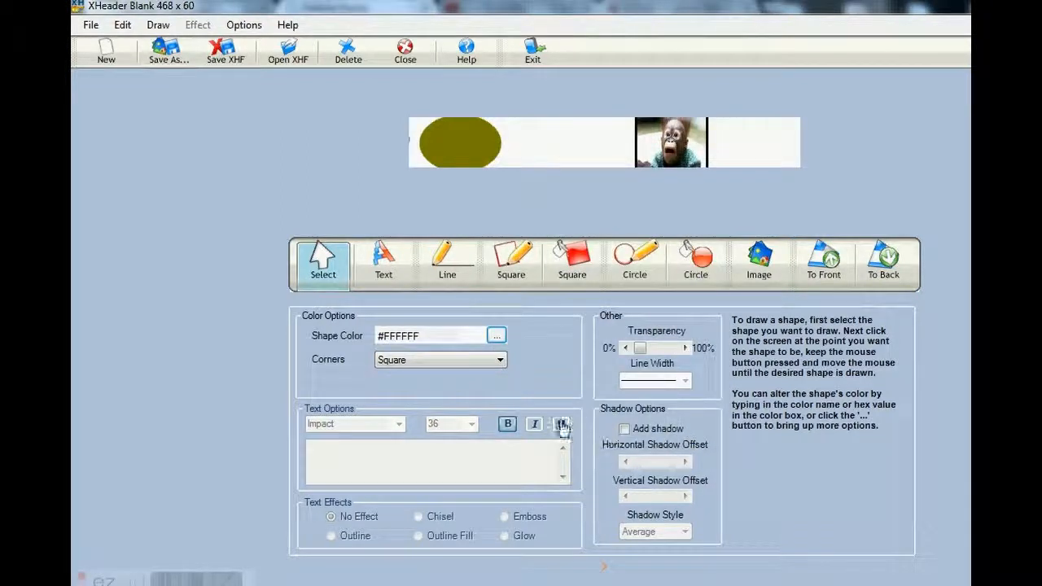
Move the olive oval flush with the banner's left edge and raise its transparency to about the middle of the range
click(460, 149)
drag(453, 151, 454, 150)
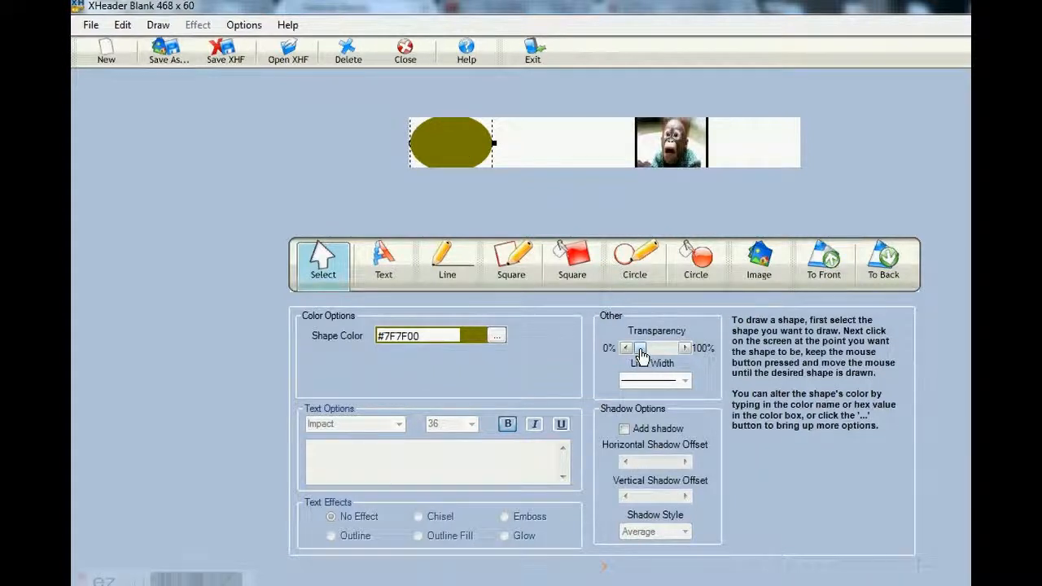
drag(642, 355, 660, 352)
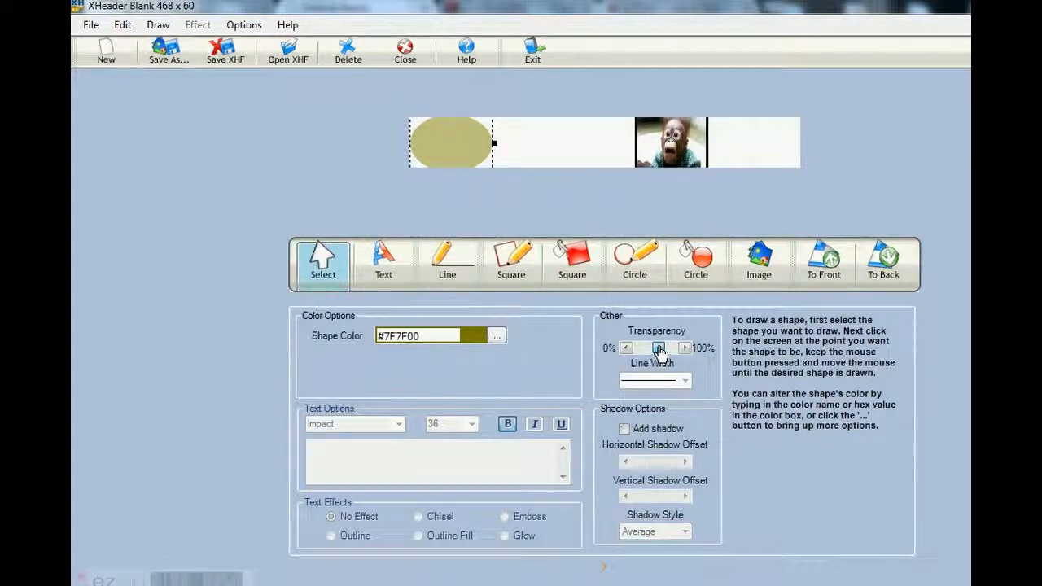
drag(659, 352, 660, 351)
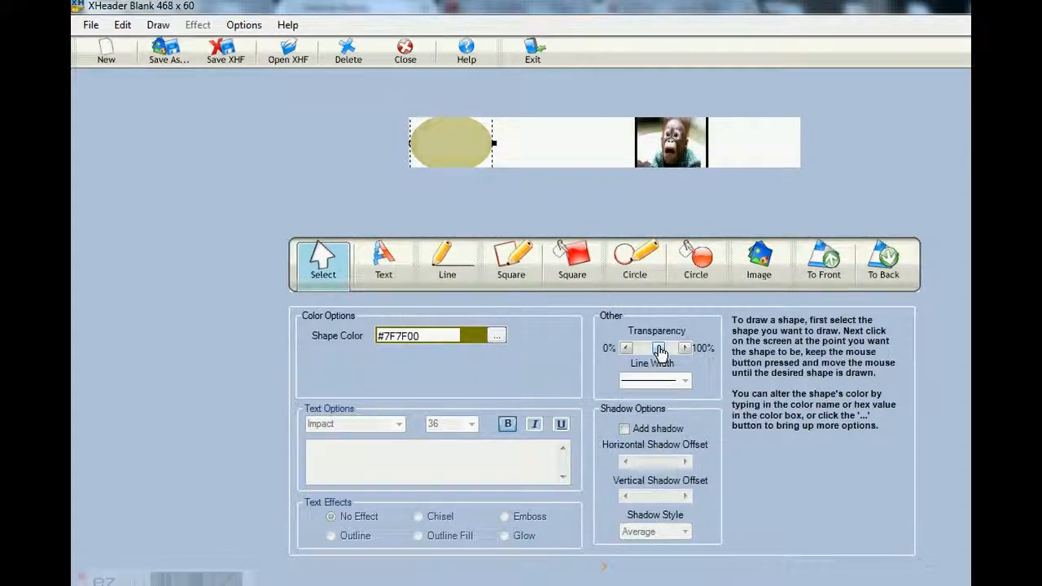
Move the monkey photo underneath the semi-transparent olive oval at the banner's left end
click(691, 156)
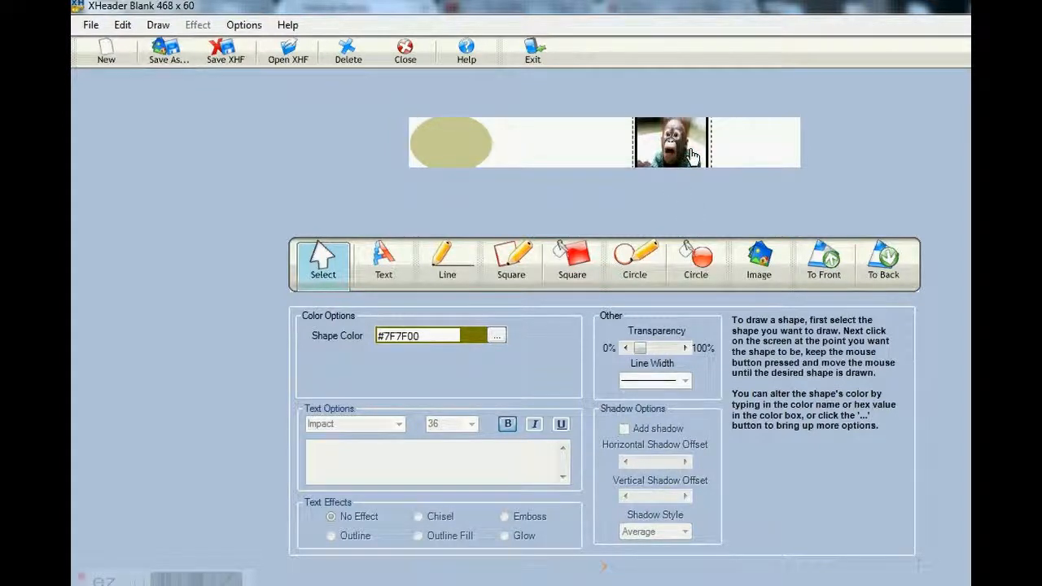
drag(691, 155, 475, 156)
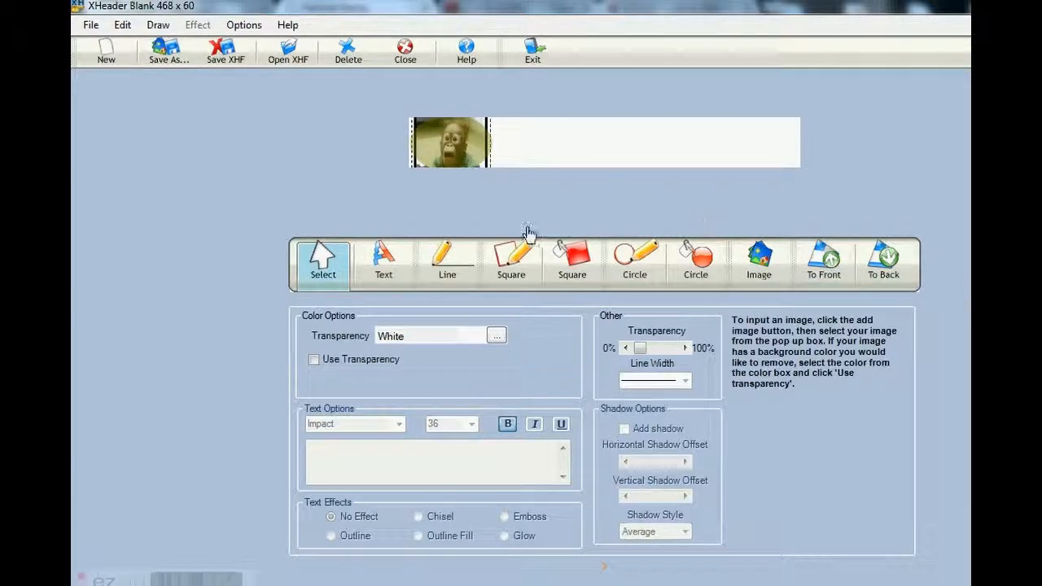
click(554, 154)
drag(554, 153, 452, 158)
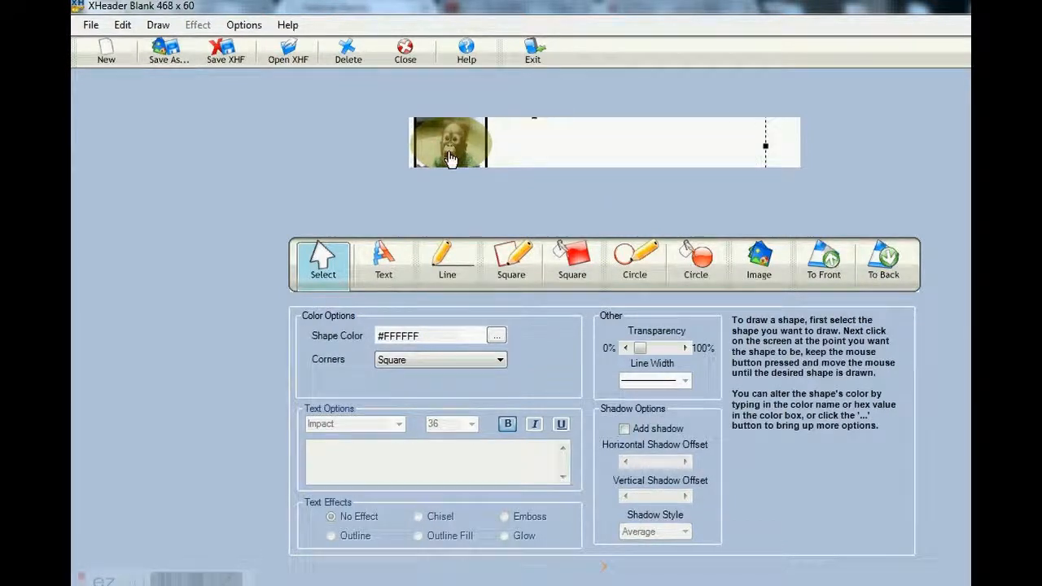
Separate the monkey photo from the olive oval, placing the photo right of the banner's middle and the oval on clear background
click(452, 158)
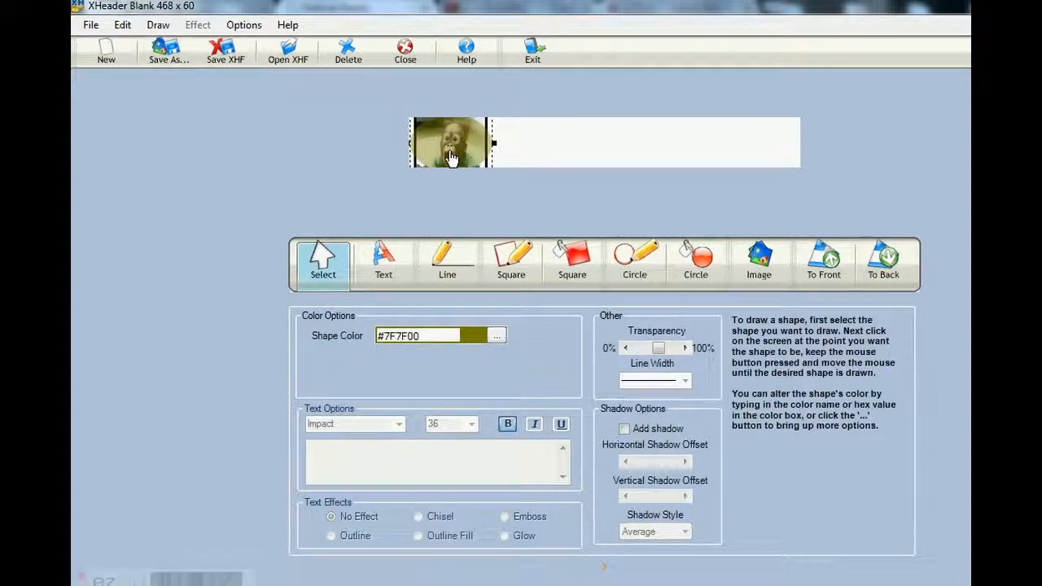
drag(452, 158, 413, 155)
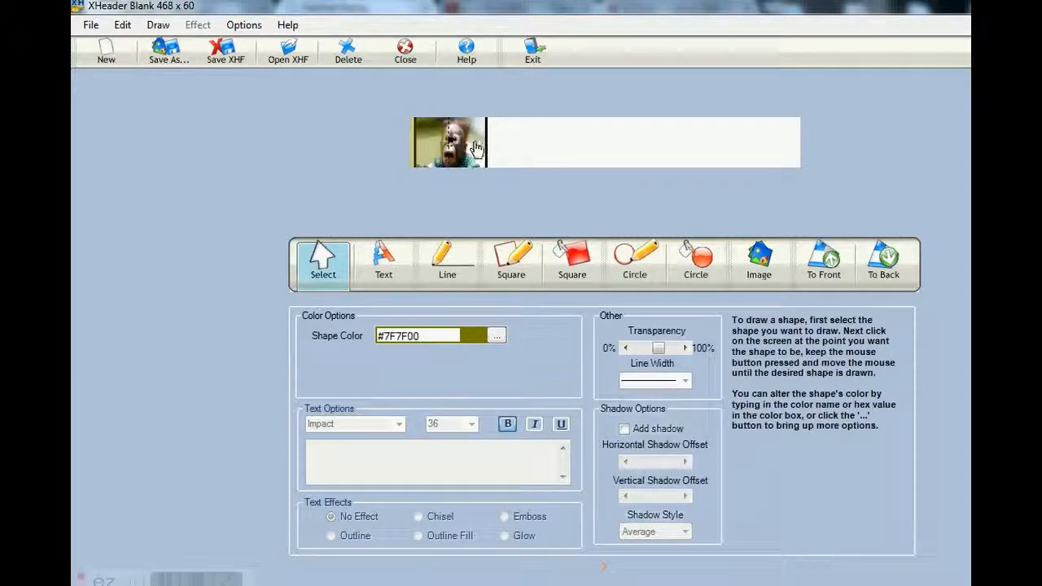
click(476, 147)
drag(476, 147, 674, 148)
click(429, 151)
drag(429, 151, 523, 140)
Enlarge the olive oval to fill the banner's height and place it flush with the banner's left edge
drag(475, 173, 472, 181)
click(474, 133)
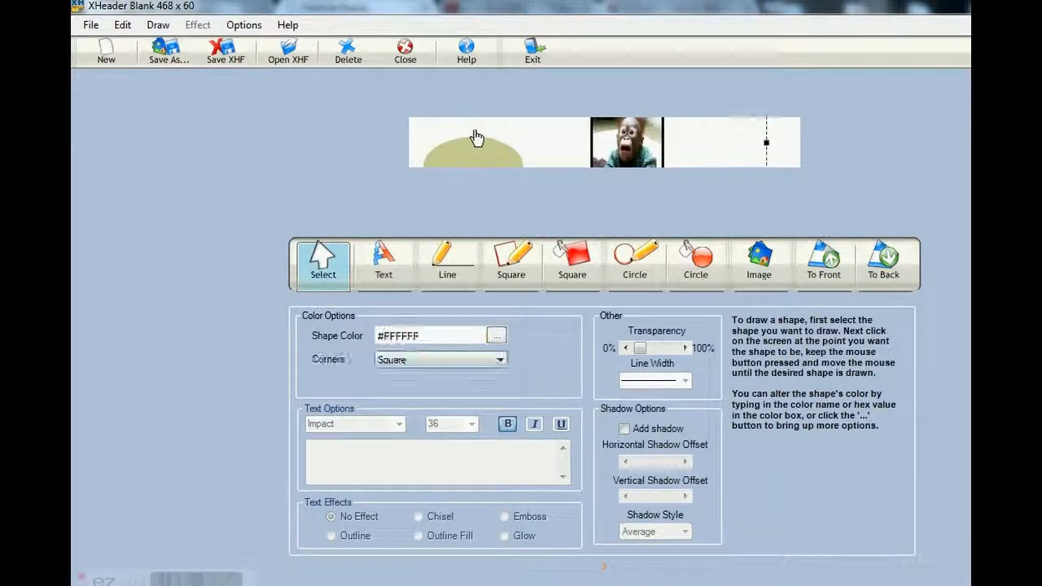
click(473, 135)
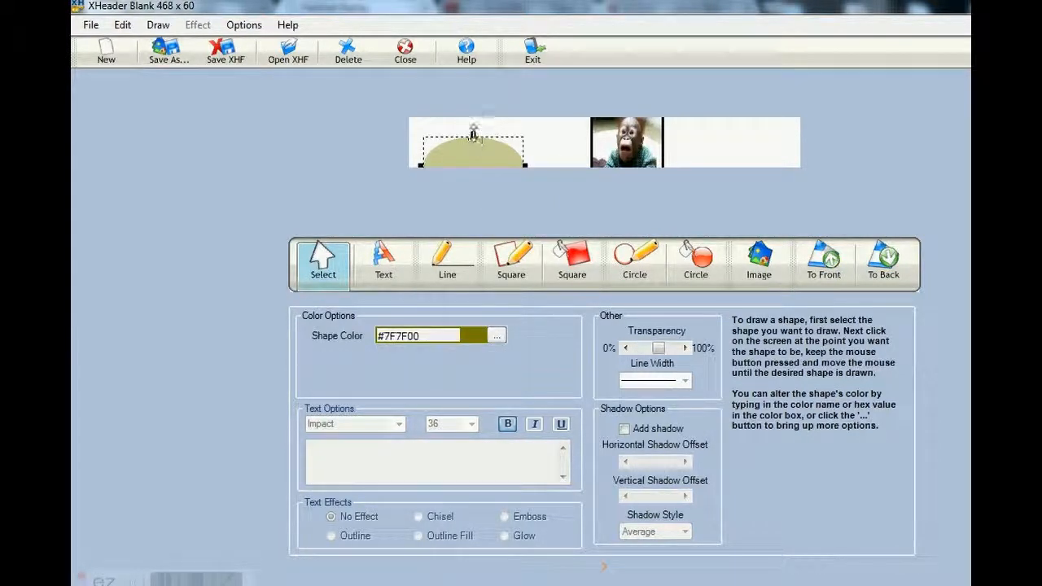
drag(474, 134, 473, 124)
drag(478, 163, 464, 145)
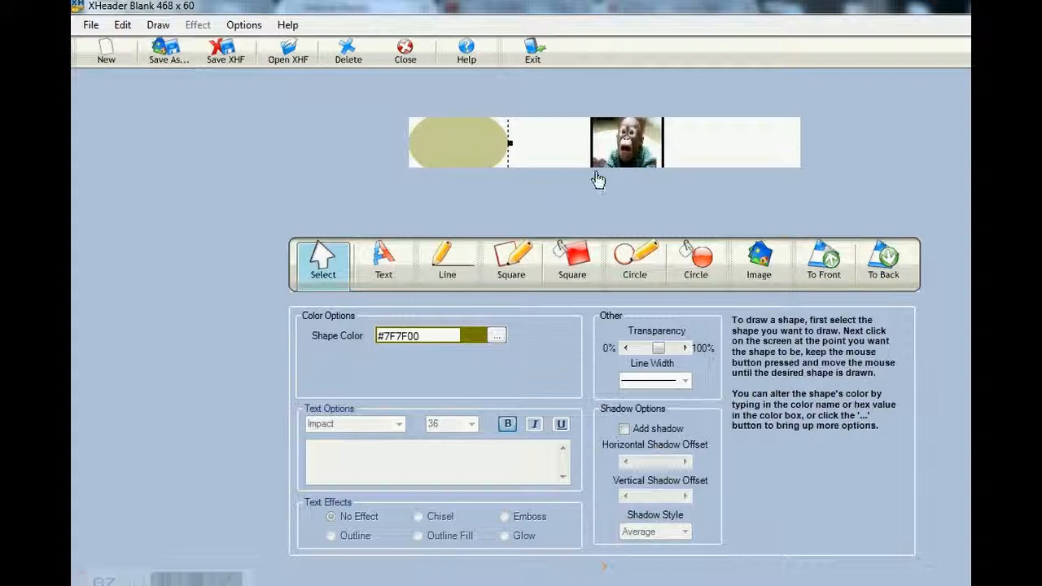
Center the monkey photo under the olive oval and raise the oval's transparency slightly past the middle of the range
drag(622, 148, 461, 151)
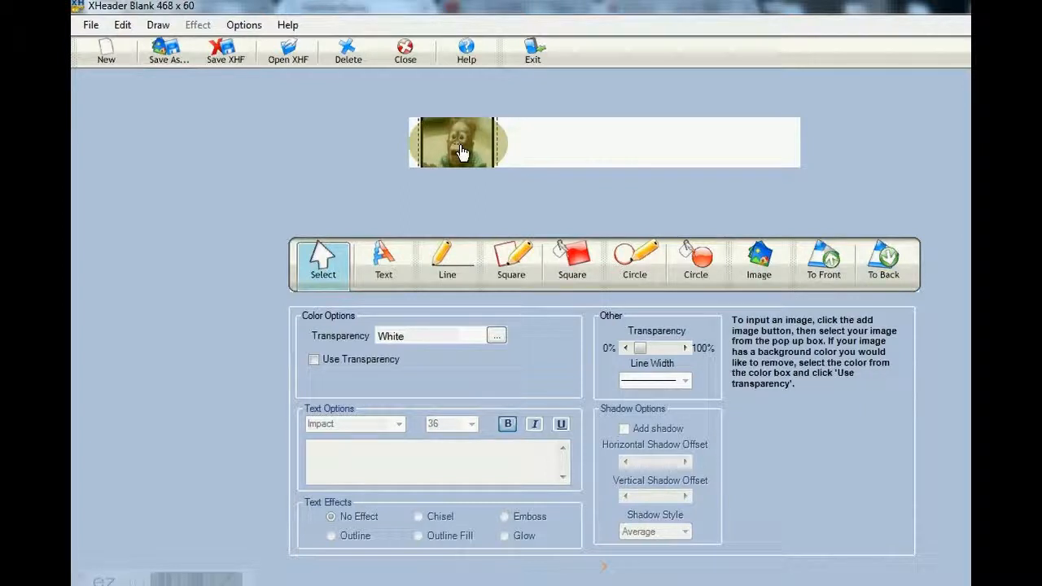
click(581, 151)
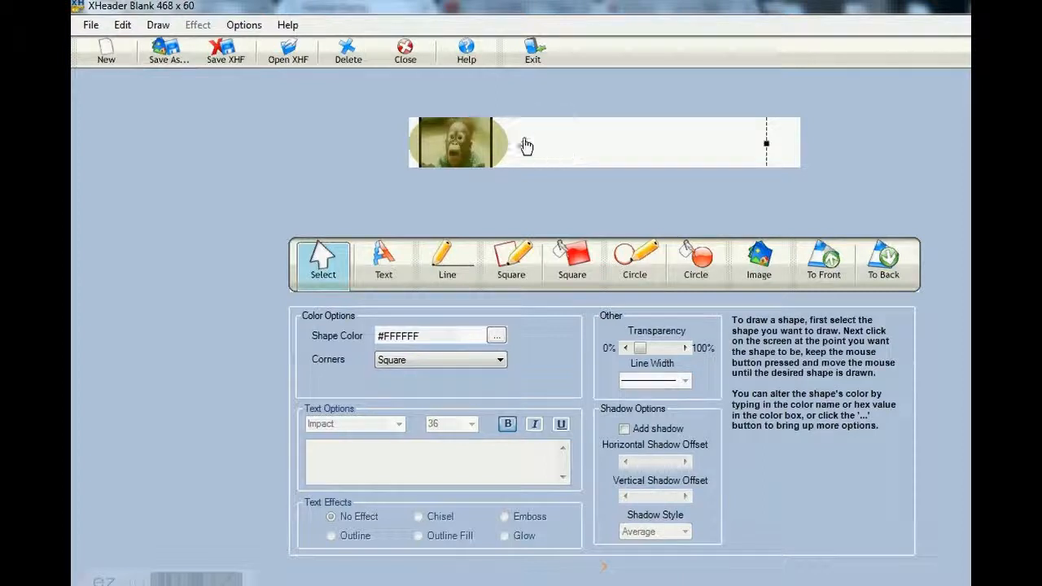
click(501, 149)
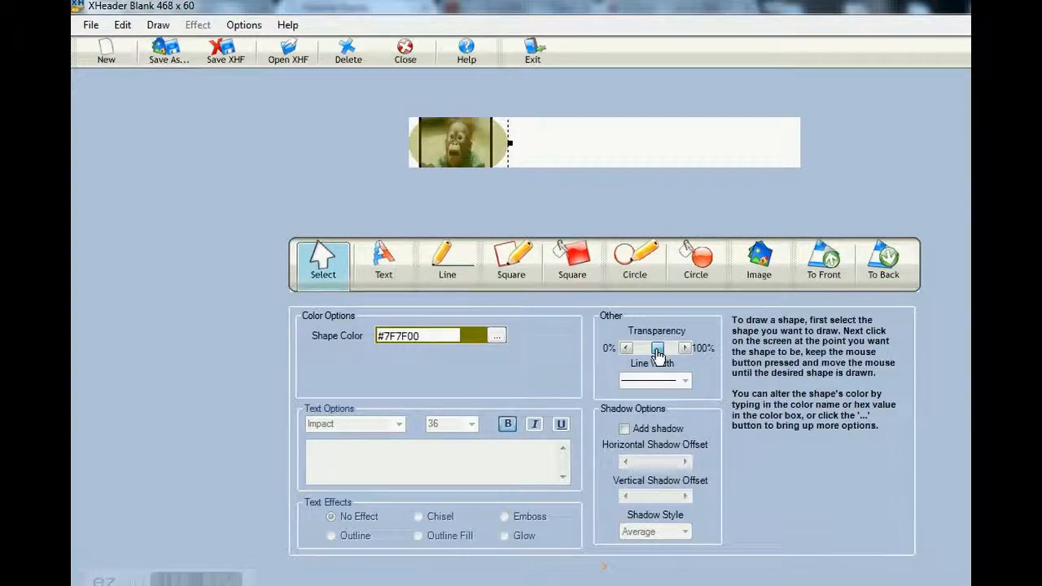
drag(656, 355, 664, 357)
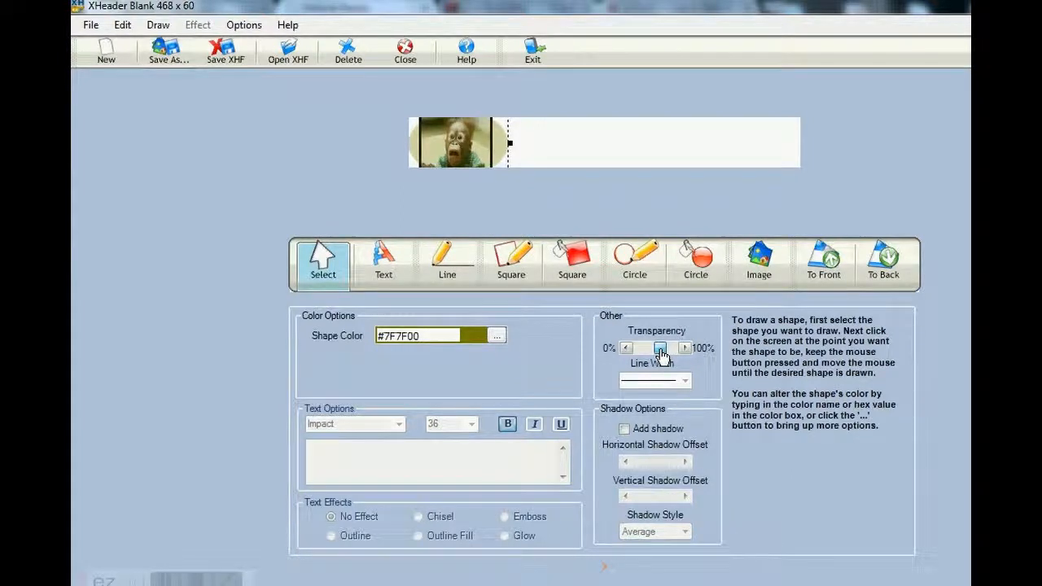
click(600, 149)
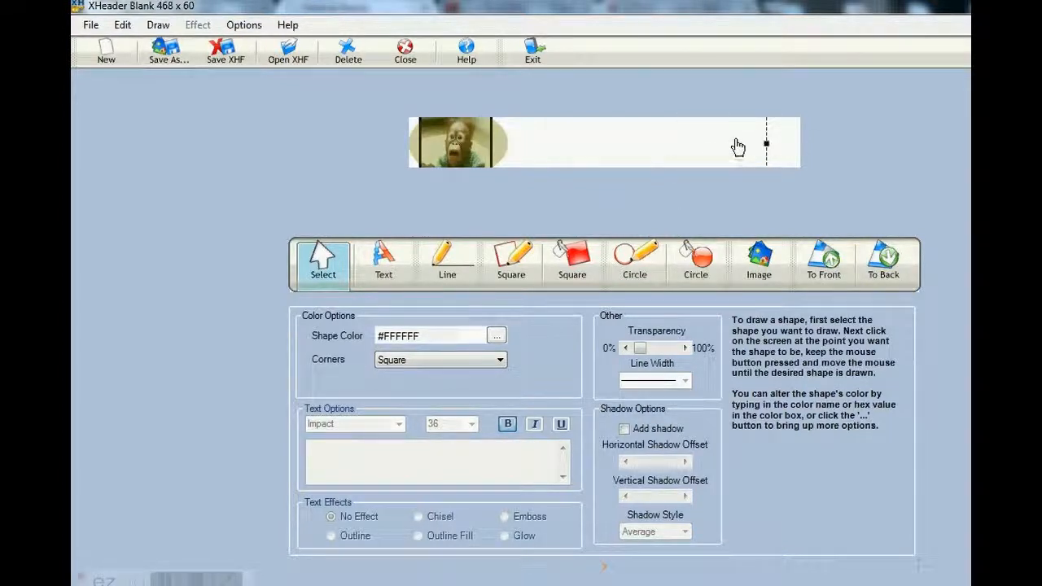
drag(766, 143, 771, 143)
Insert the black BIMGETINSPIRED image from the Desktop search results into the banner
click(759, 261)
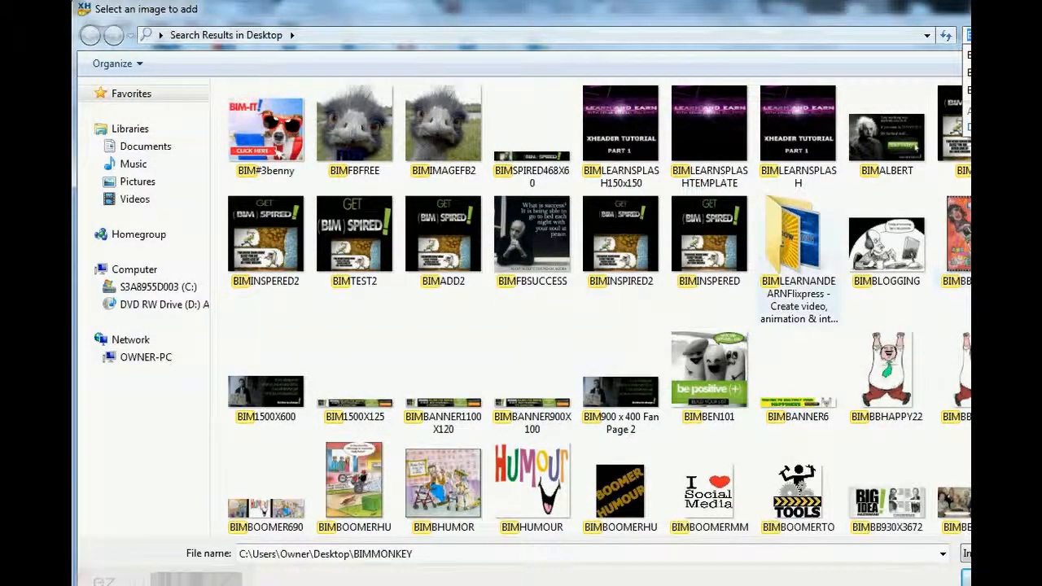
scroll(600, 306, down, 5)
scroll(552, 307, down, 10)
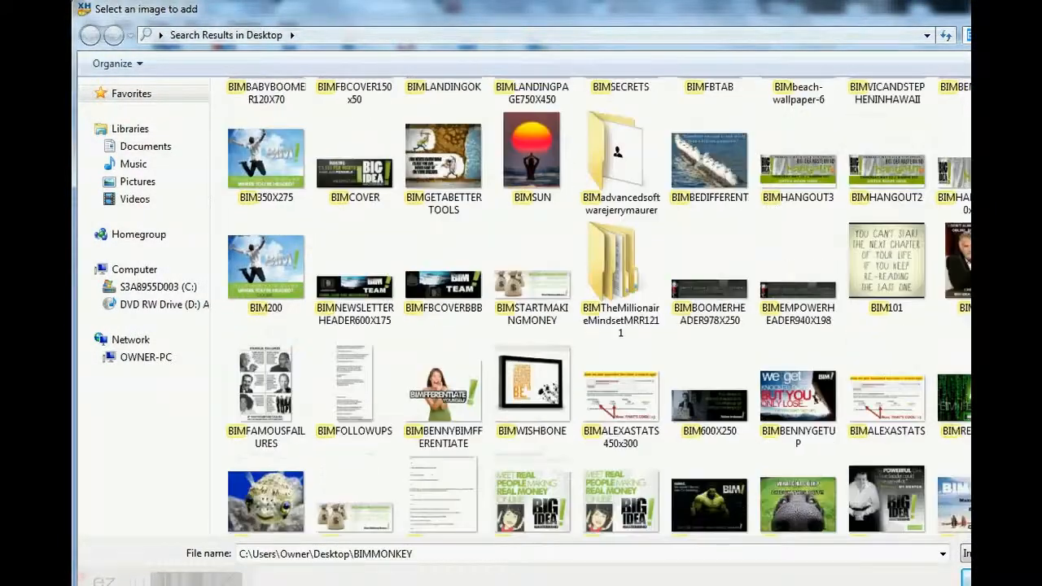
scroll(600, 307, down, 3)
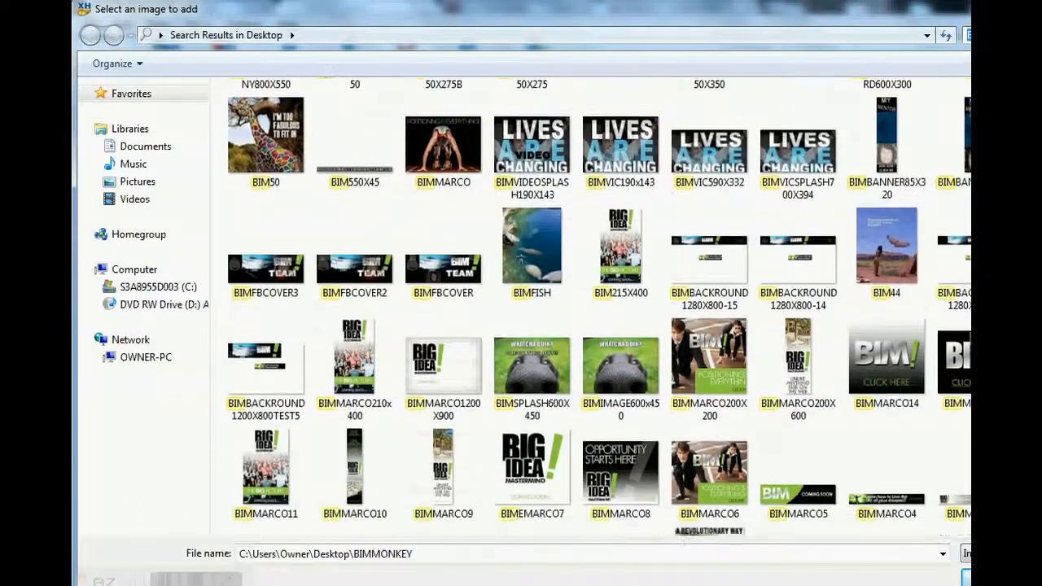
scroll(893, 281, down, 3)
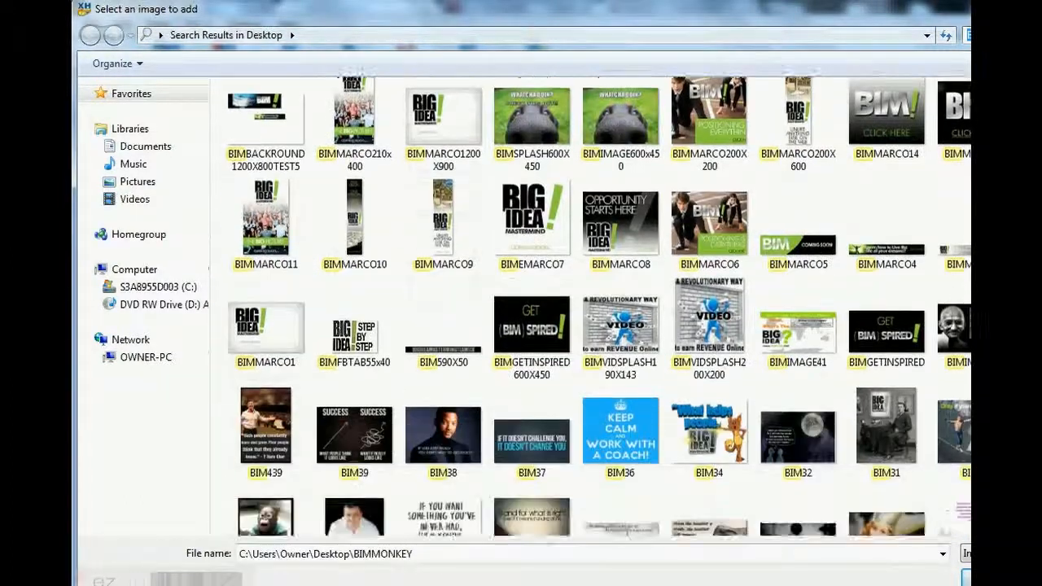
double_click(890, 259)
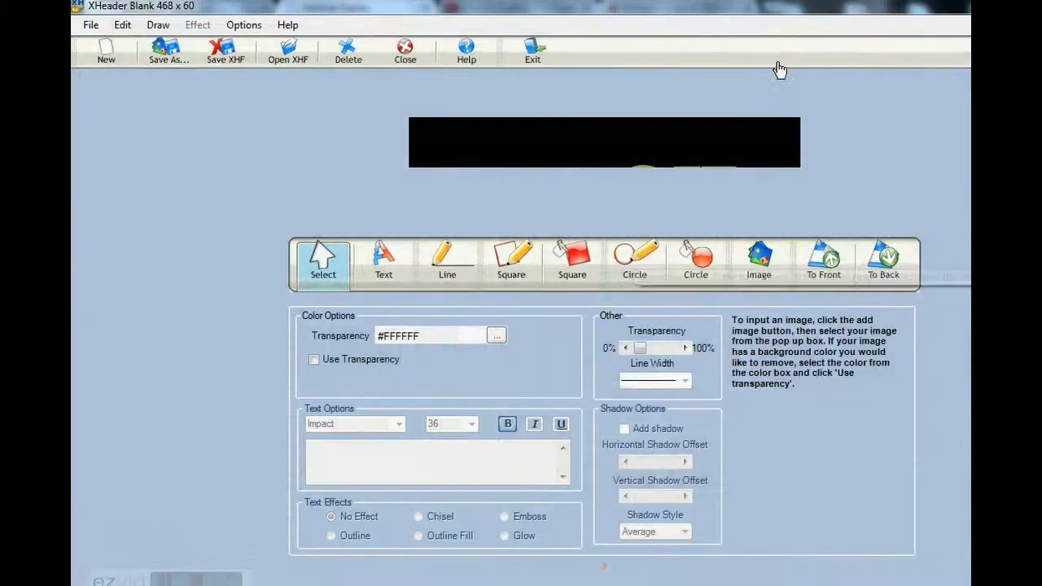
Shrink the black GET (BIM)SPIRED! image and move it to the right of the monkey photo and oval
drag(754, 148, 534, 100)
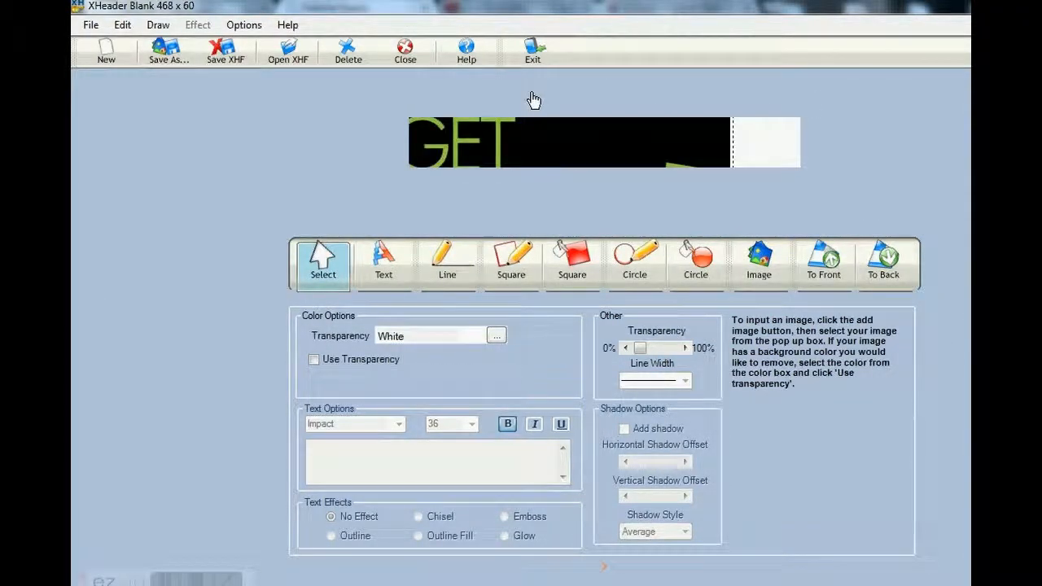
drag(651, 147, 619, 109)
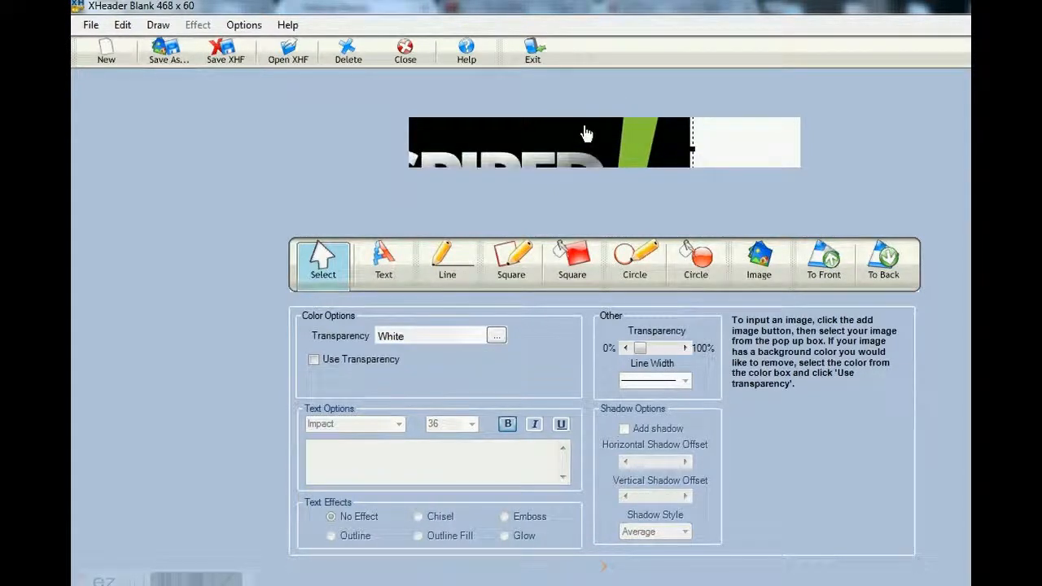
drag(692, 149, 707, 169)
drag(603, 165, 743, 192)
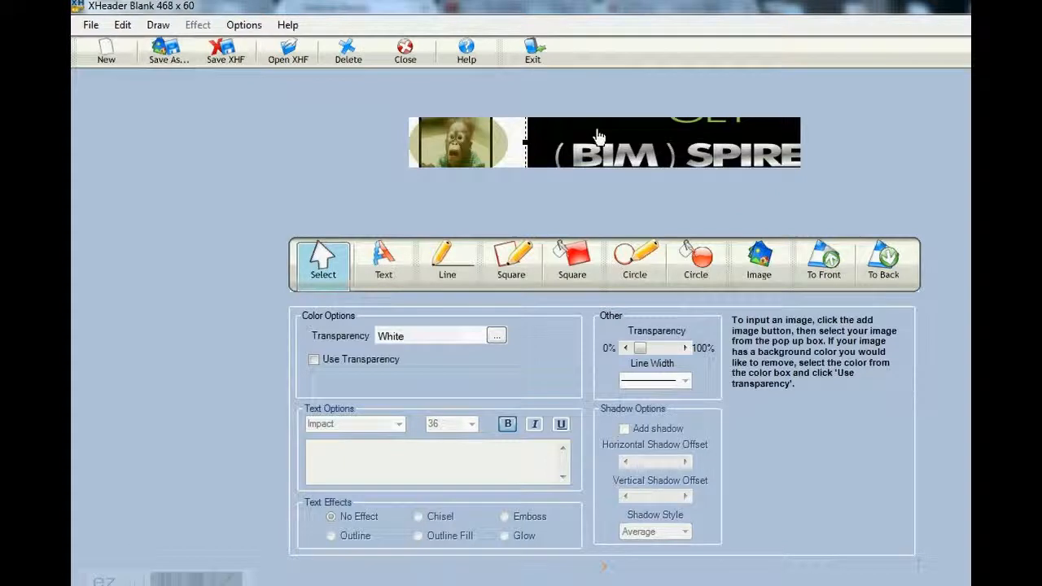
Resize and reposition the black image beside the oval so that the whole (BIM)SPIRED! lettering fits inside the banner
click(521, 150)
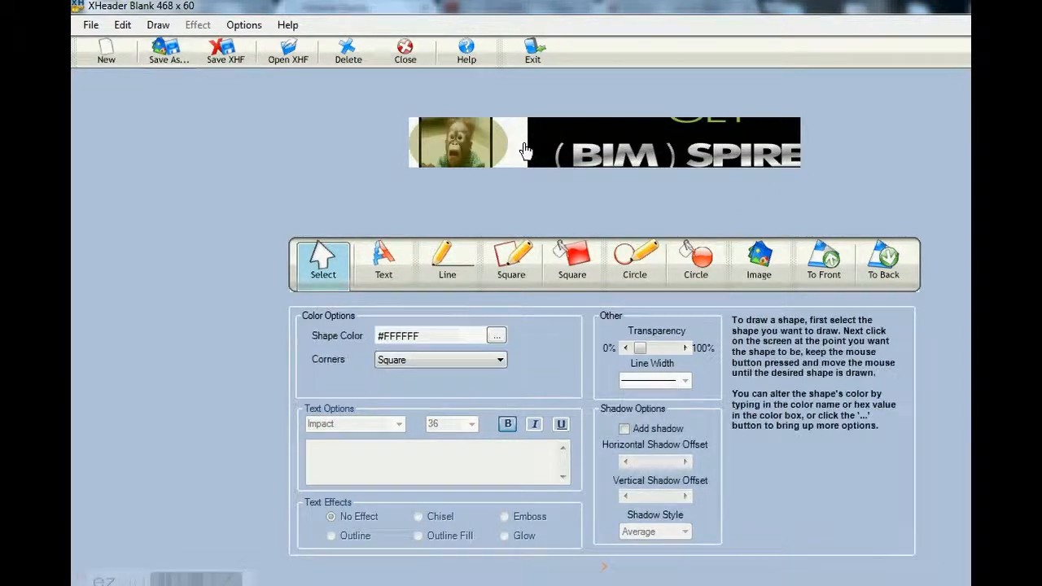
click(543, 145)
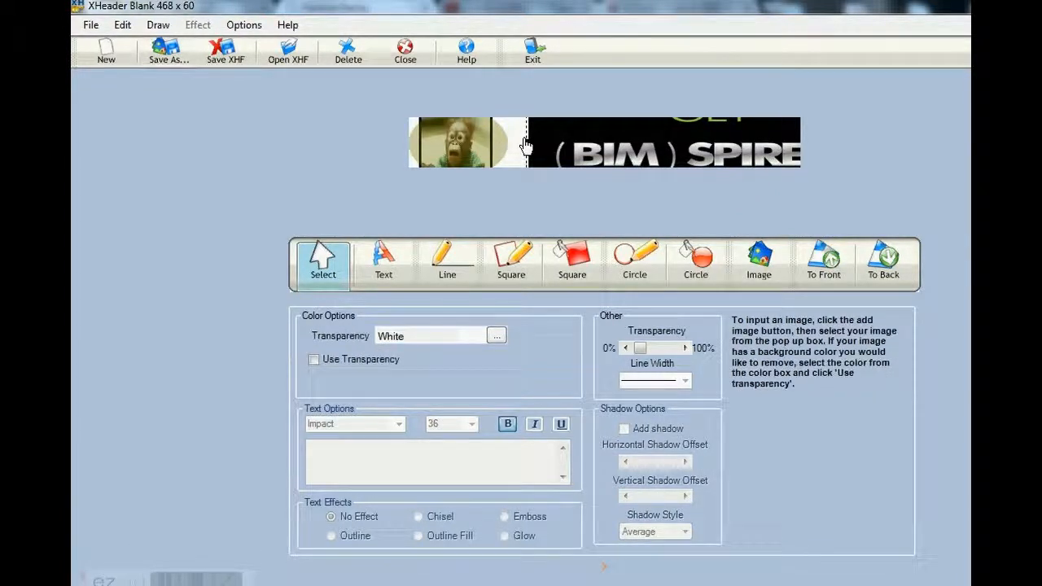
drag(526, 140, 553, 150)
click(556, 148)
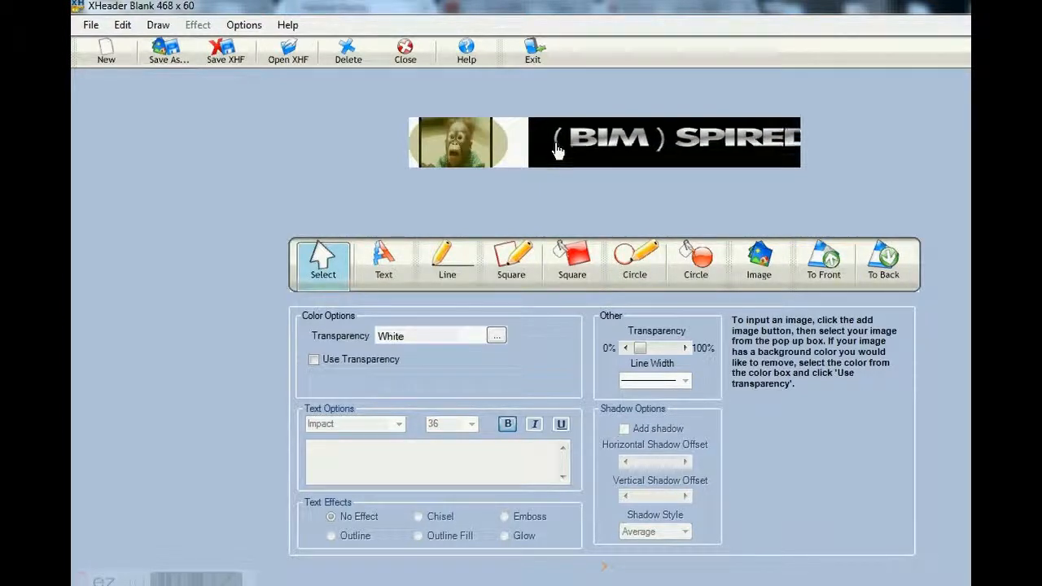
click(685, 161)
drag(685, 162, 696, 165)
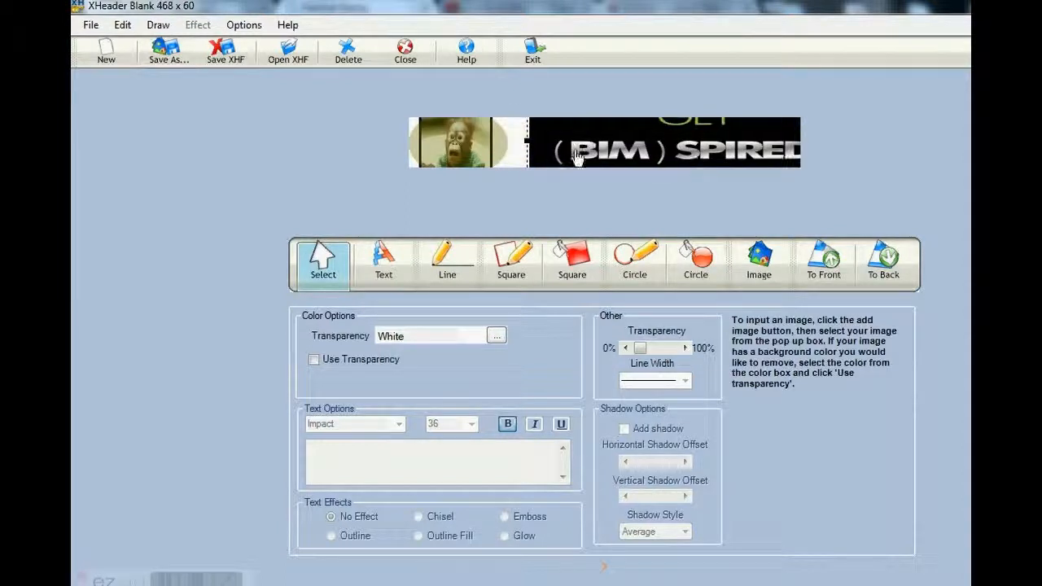
drag(528, 142, 553, 148)
drag(705, 155, 677, 167)
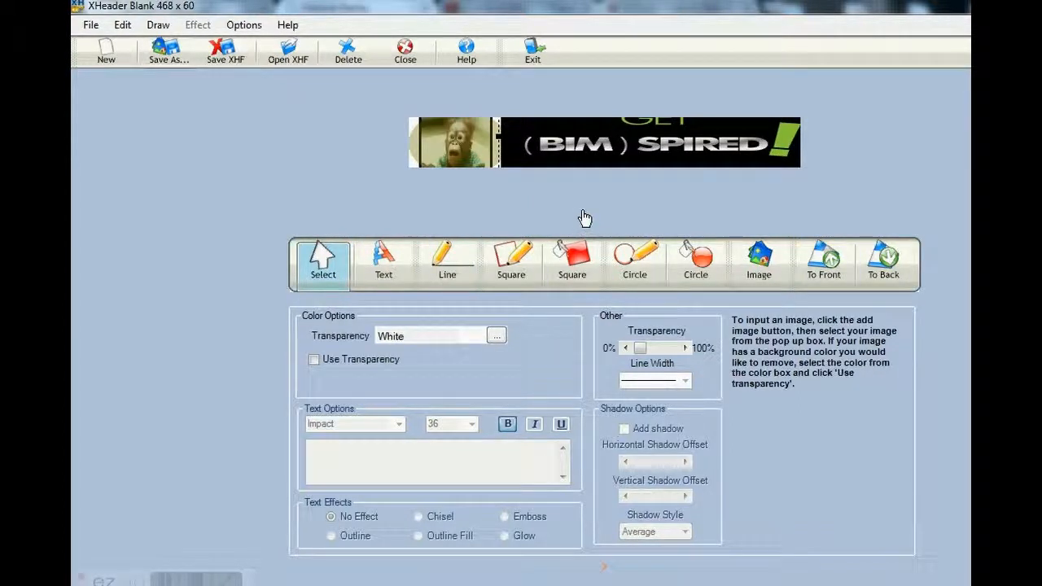
Adjust the olive oval slightly toward the banner's left edge and reselect the (BIM)SPIRED! image
click(462, 147)
drag(439, 147, 431, 148)
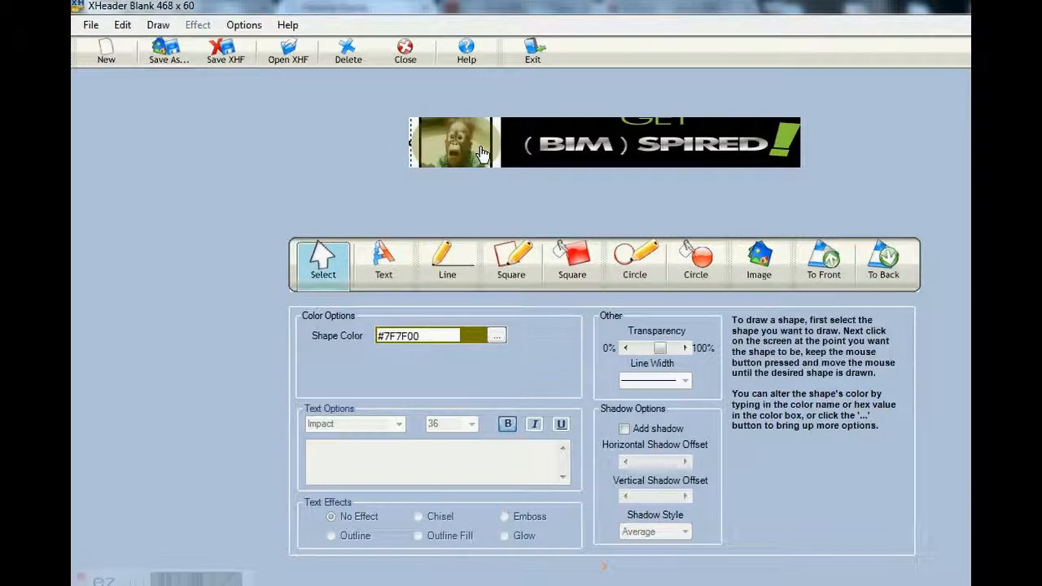
click(603, 140)
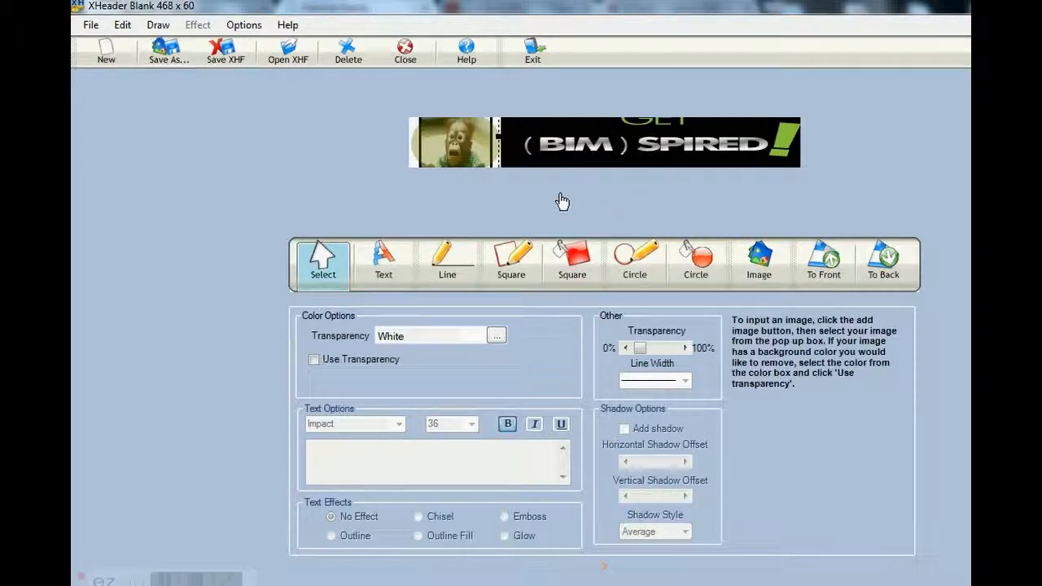
Draw a white filled rectangle and move it over the cropped GET lettering above (BIM)SPIRED!
click(574, 269)
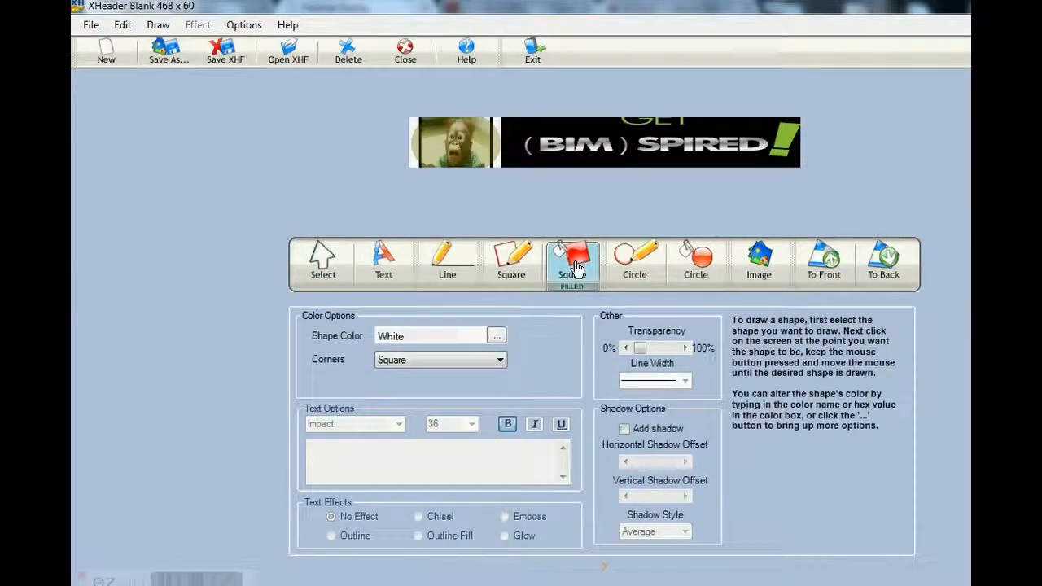
click(449, 143)
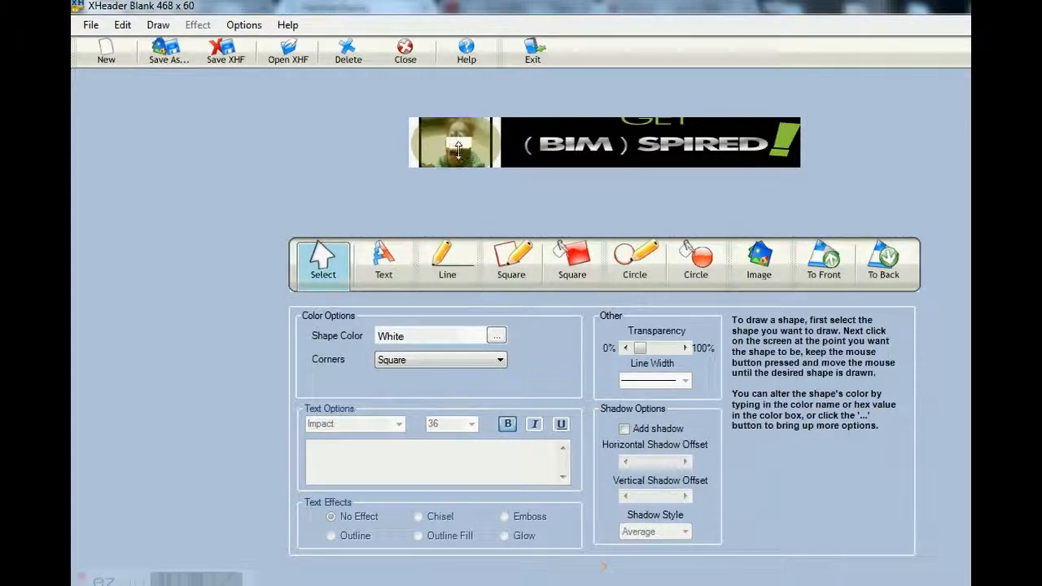
drag(443, 144, 486, 143)
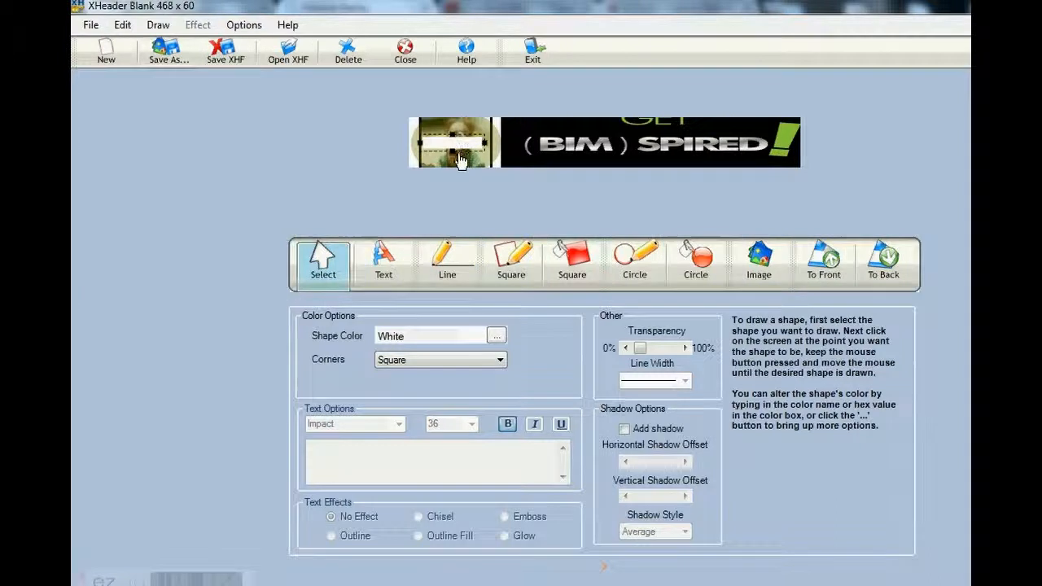
drag(453, 149, 648, 130)
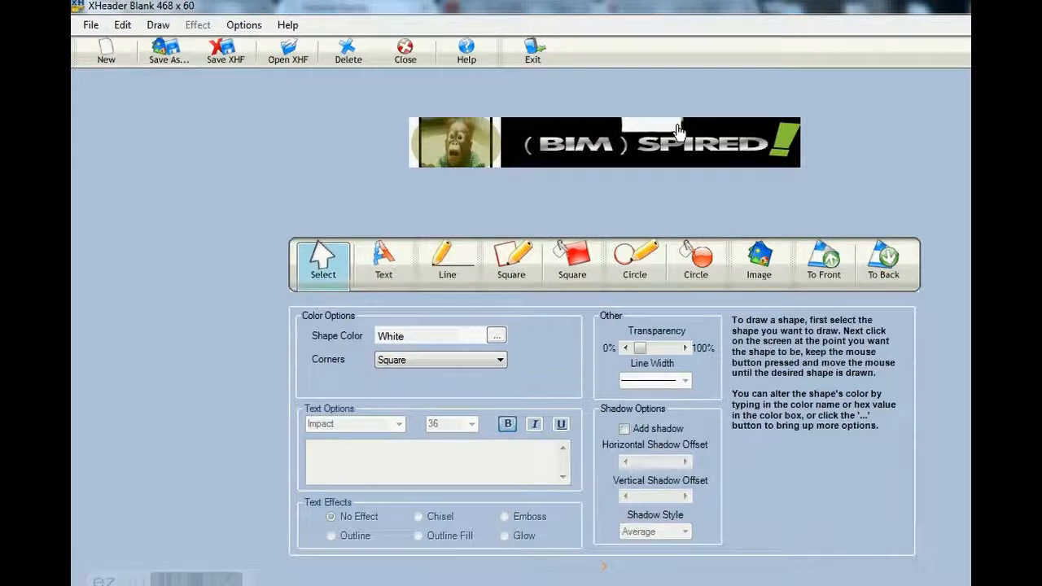
mouse_move(663, 133)
mouse_down()
mouse_move(496, 160)
mouse_move(444, 160)
mouse_move(428, 146)
mouse_move(660, 137)
mouse_move(645, 134)
mouse_up()
Recolor the rectangle covering the cropped GET lettering black (#000000)
click(496, 338)
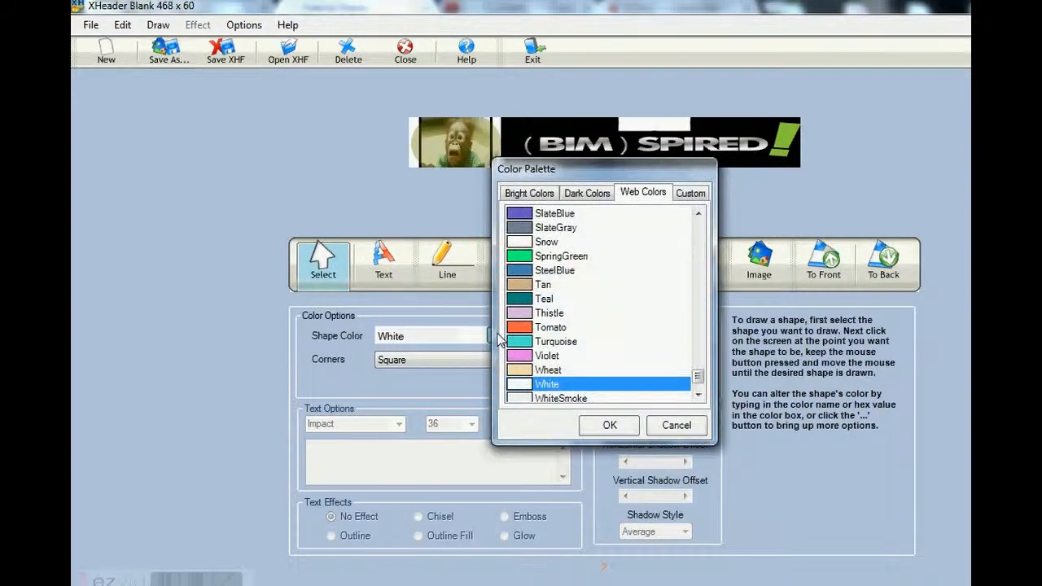
click(580, 193)
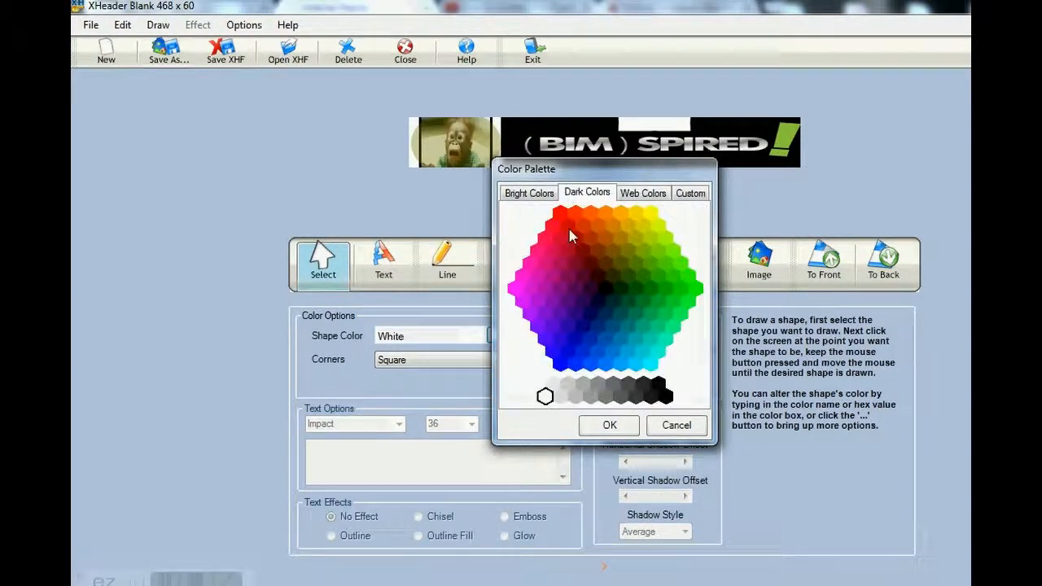
click(666, 396)
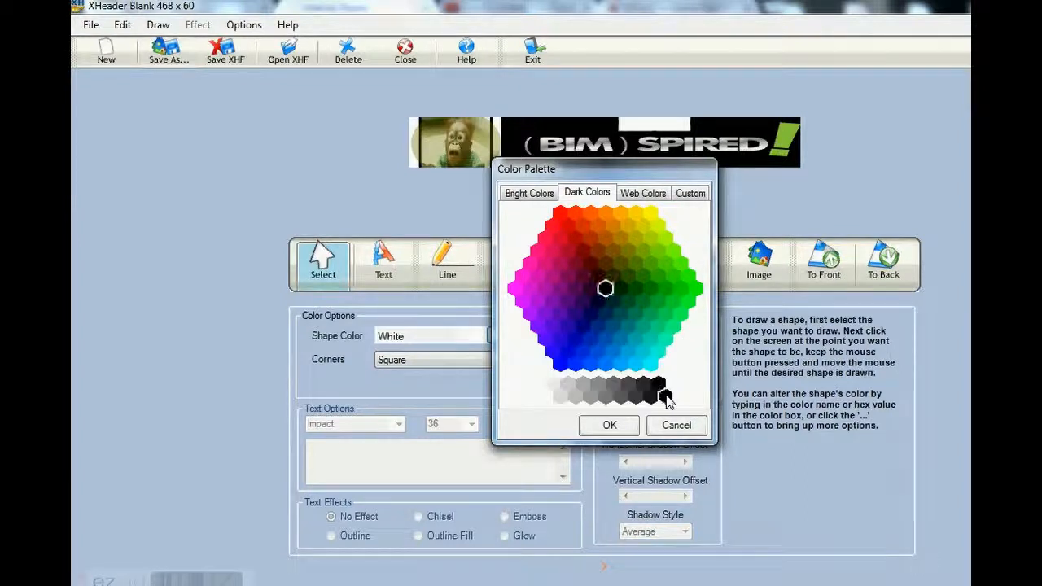
click(606, 430)
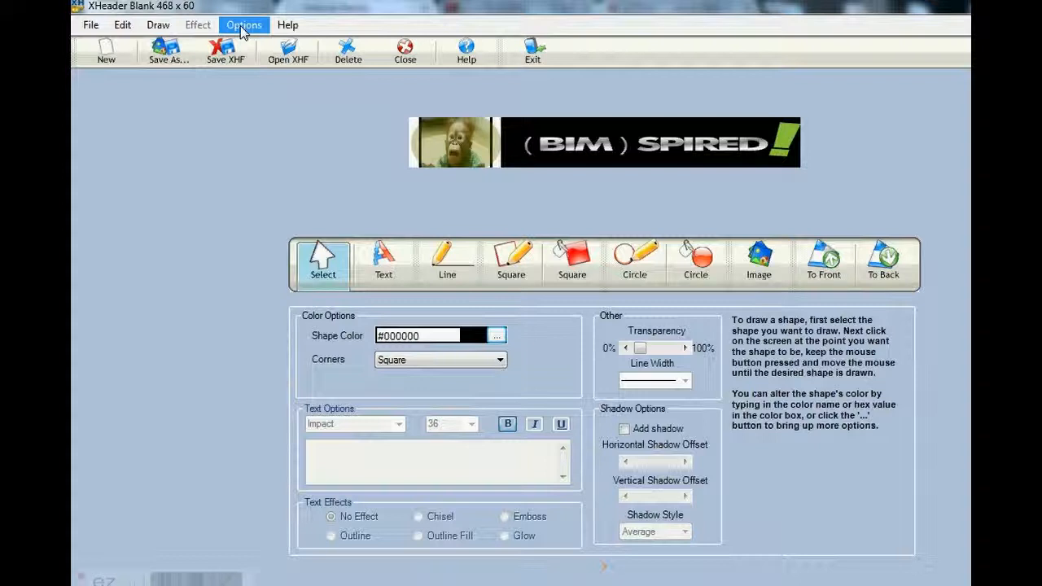
Rotate the olive oval over the monkey photo one increment counterclockwise
click(452, 147)
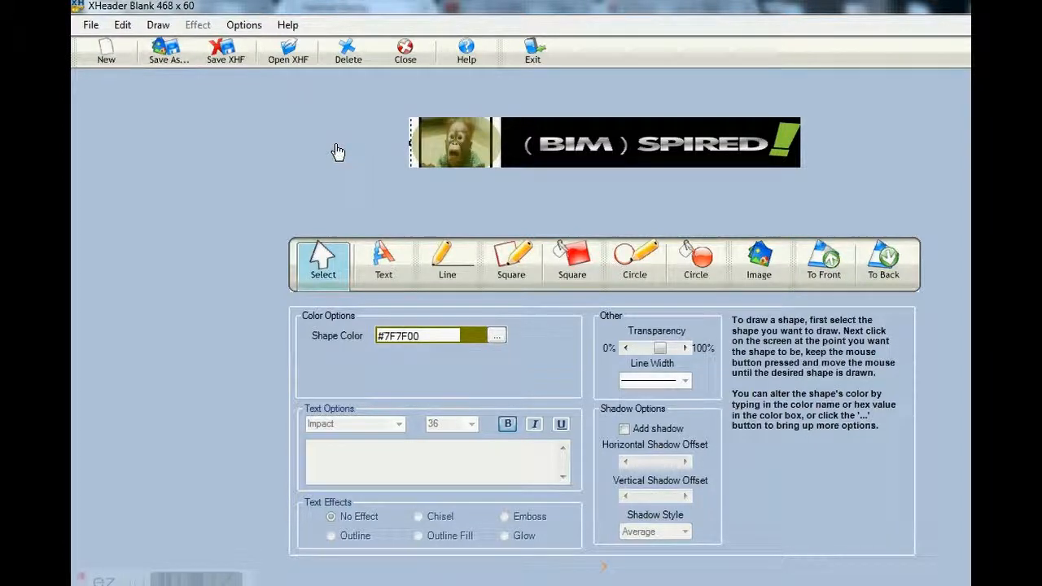
click(245, 25)
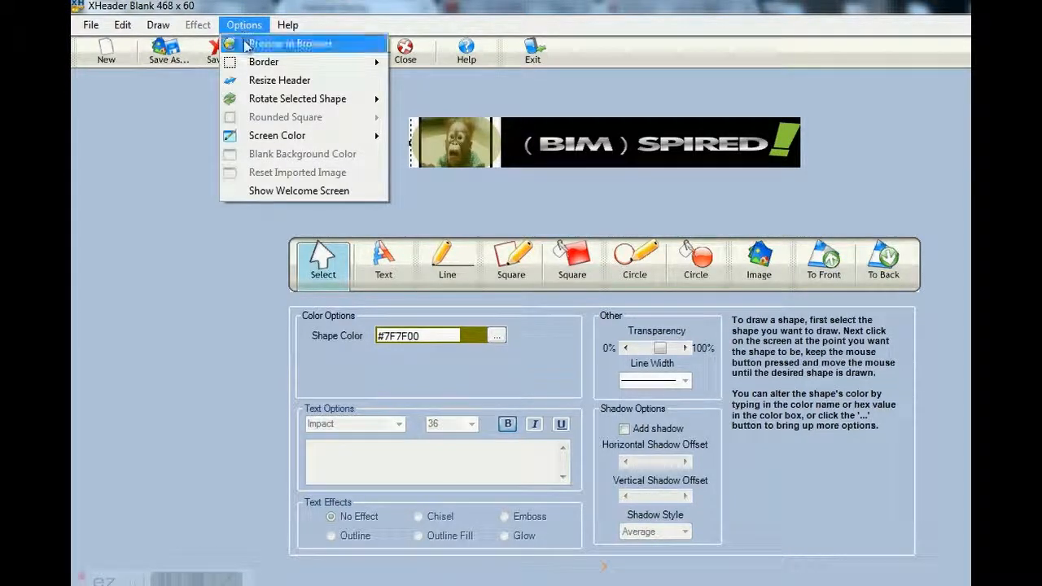
mouse_move(235, 66)
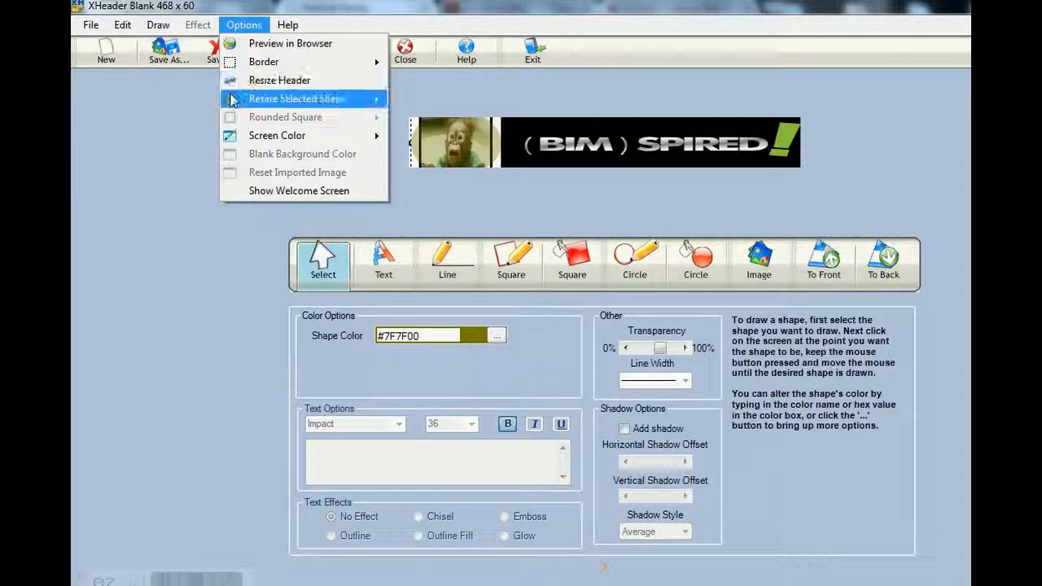
mouse_move(276, 101)
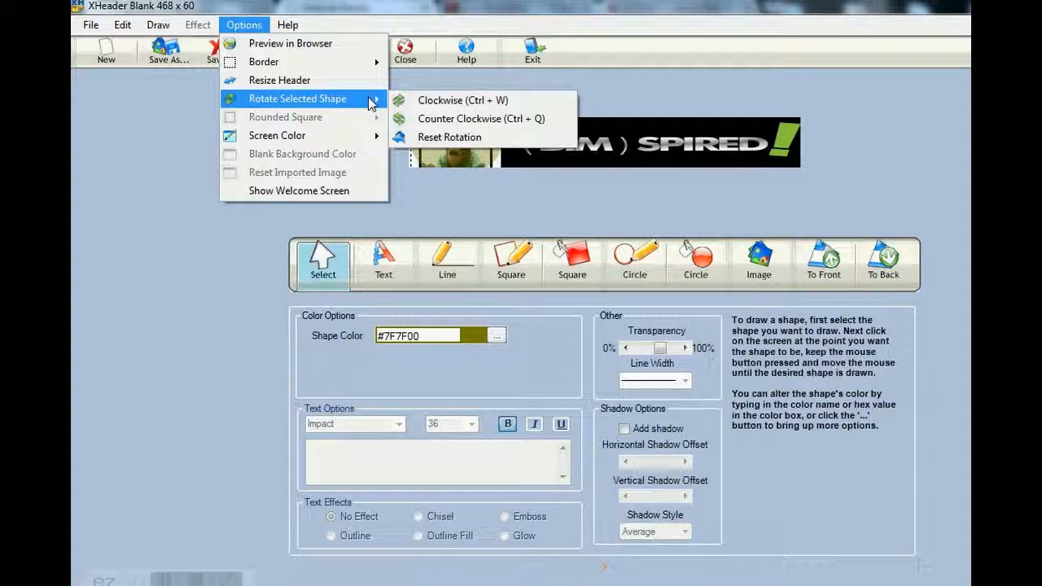
click(437, 122)
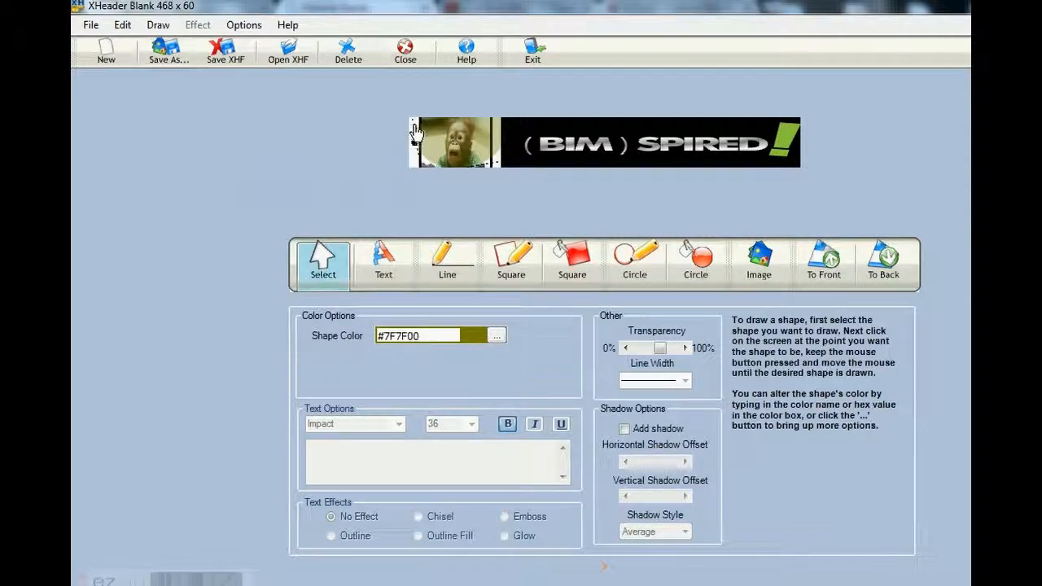
Reselect the olive oval, rotate it counterclockwise once more and adjust its outline near the banner's left edge
click(410, 143)
drag(404, 144, 392, 161)
click(415, 148)
click(244, 25)
mouse_move(324, 101)
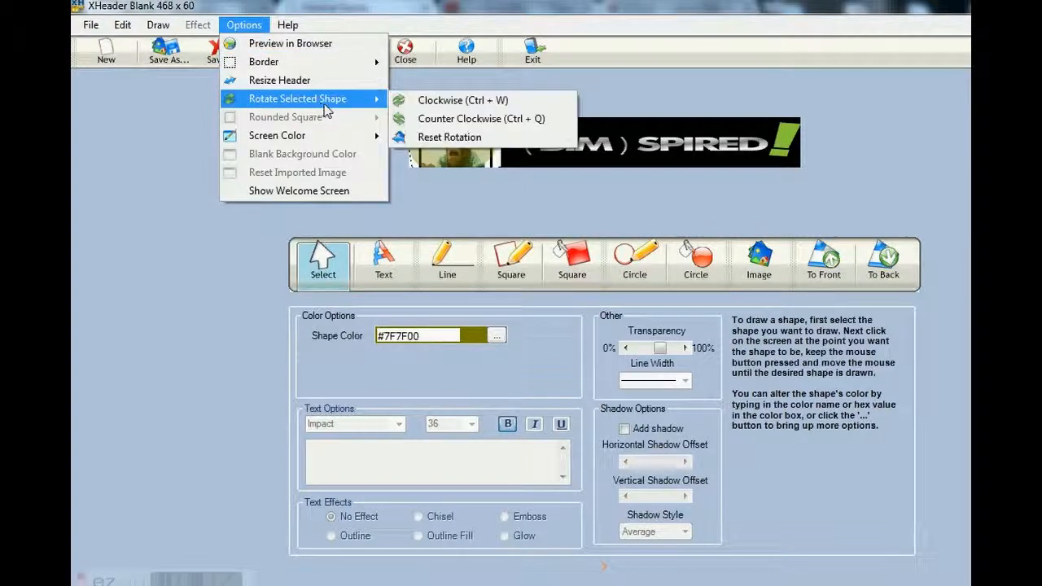
click(427, 119)
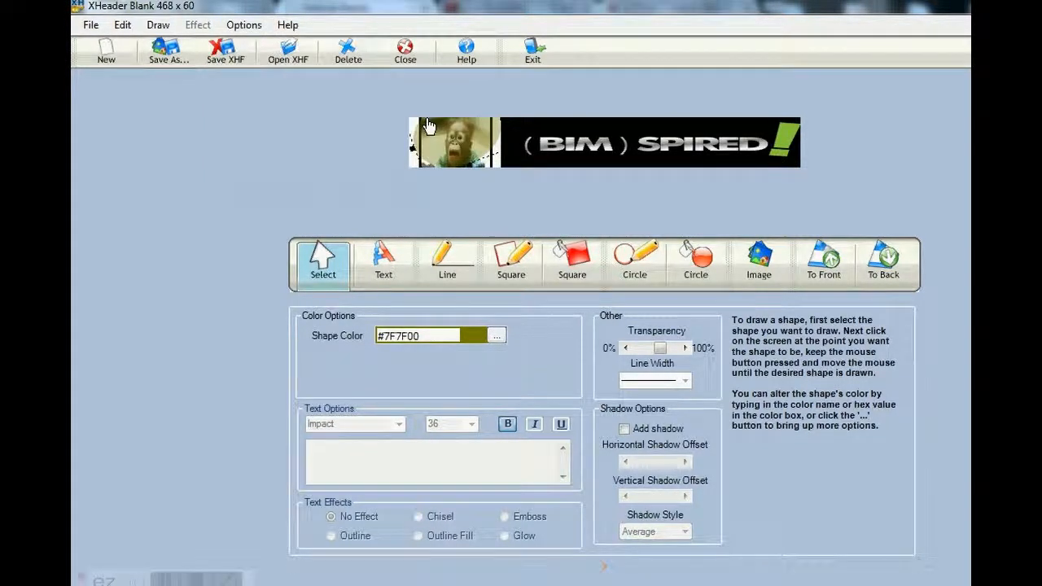
drag(414, 144, 411, 150)
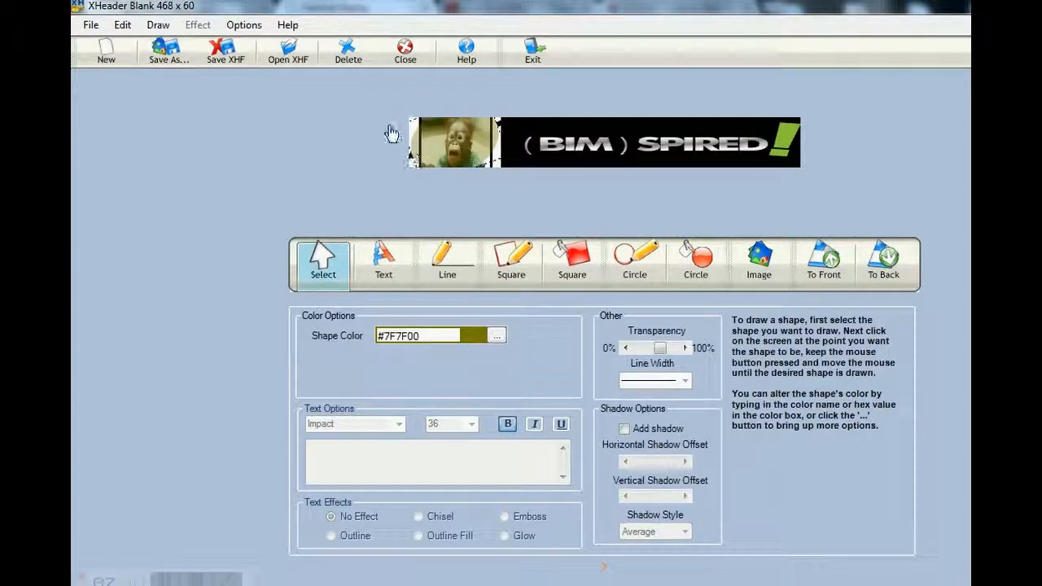
Move the olive oval off the monkey photo and rotate the photo clockwise
click(589, 136)
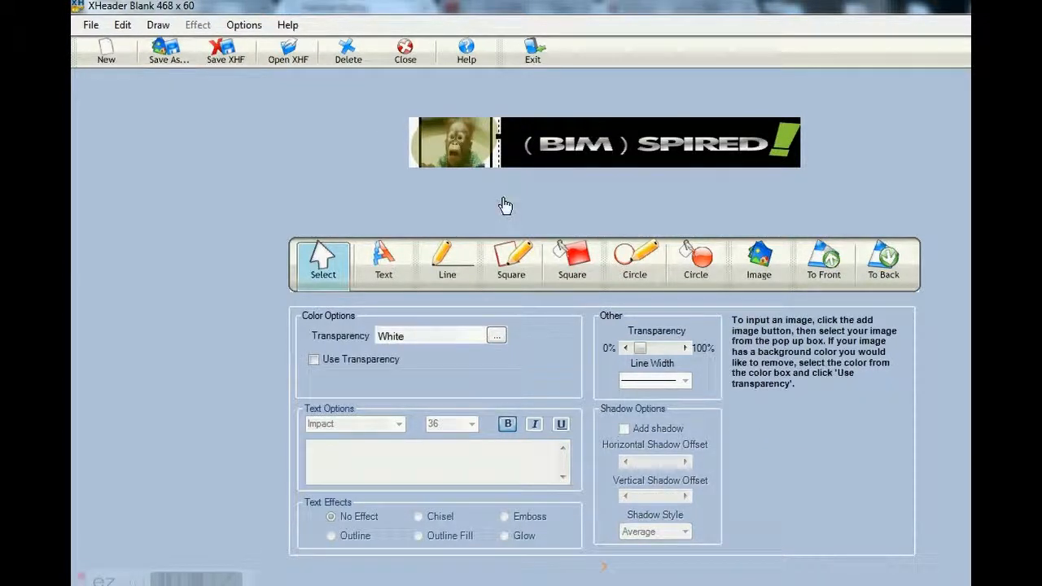
click(455, 147)
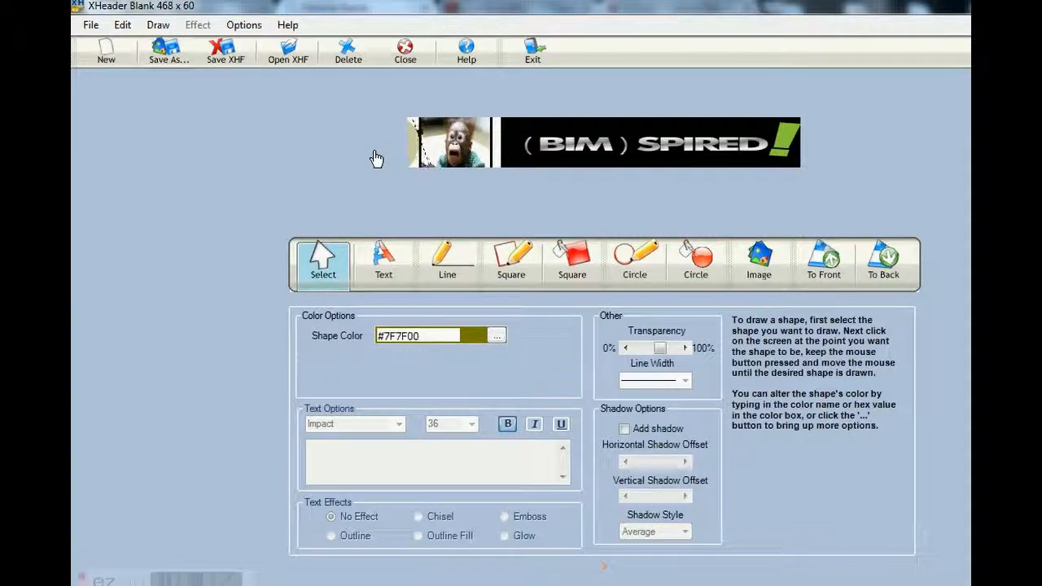
click(457, 147)
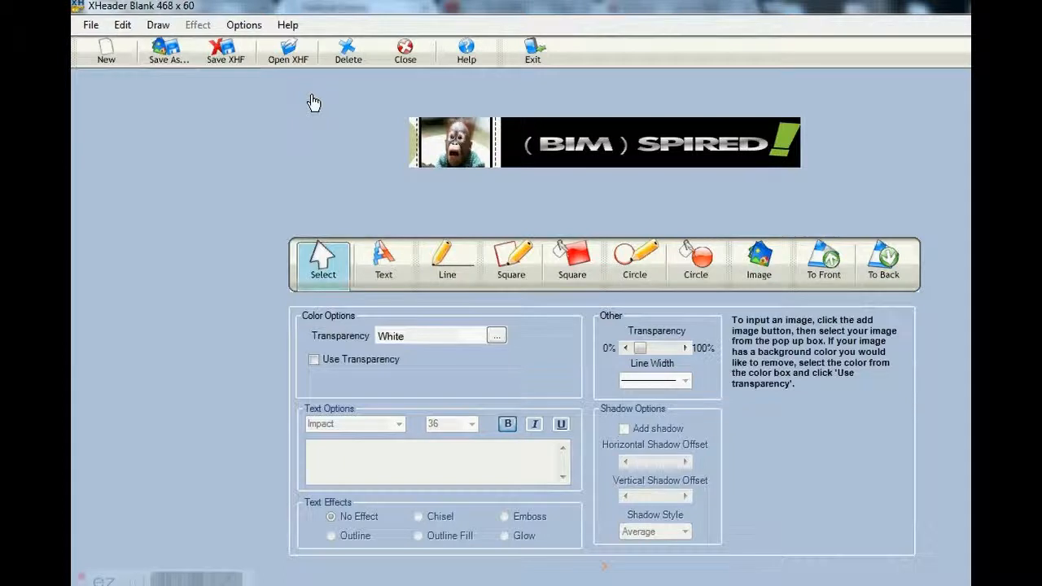
click(243, 26)
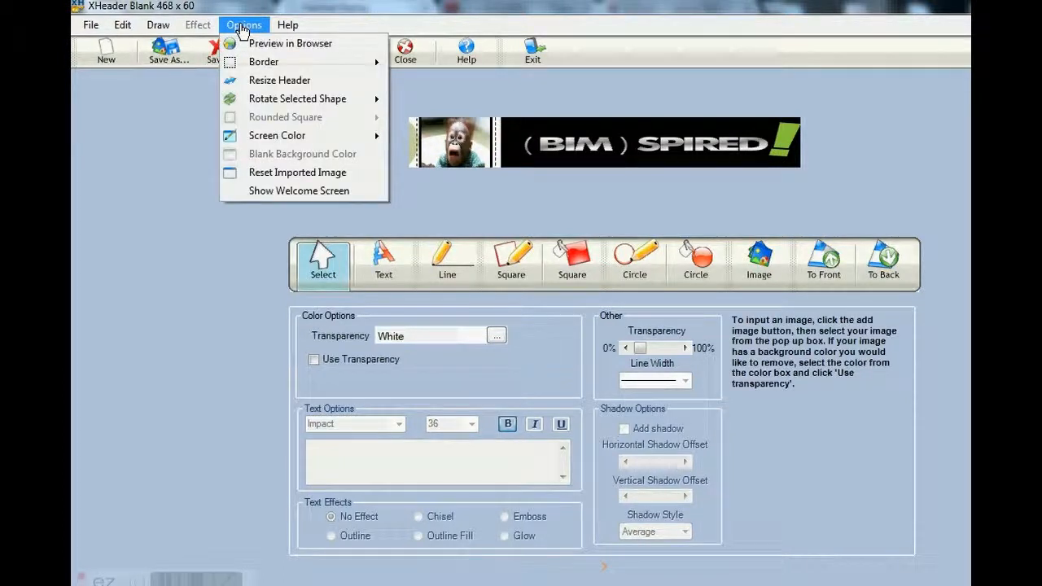
mouse_move(280, 101)
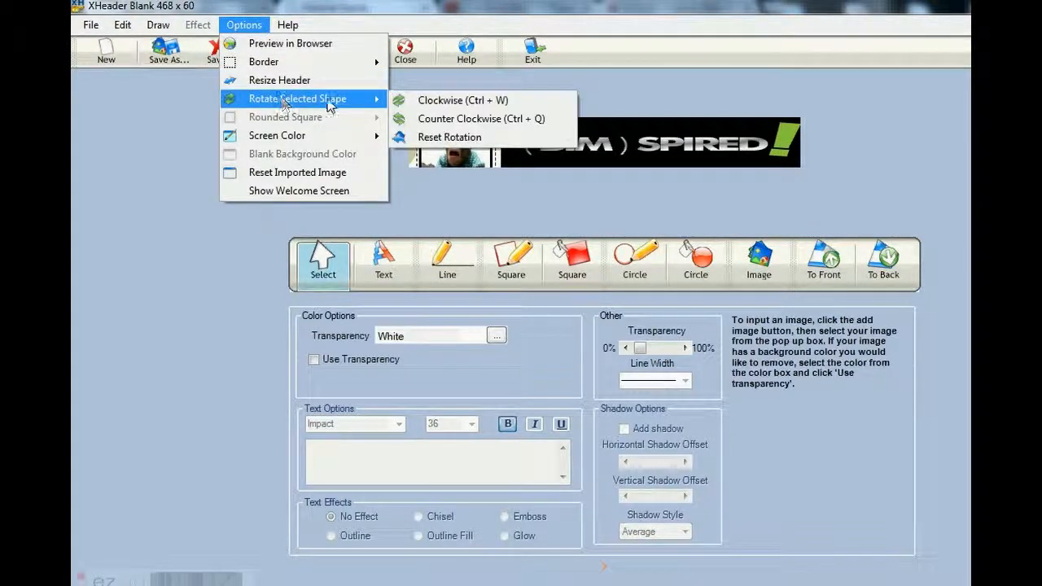
click(428, 101)
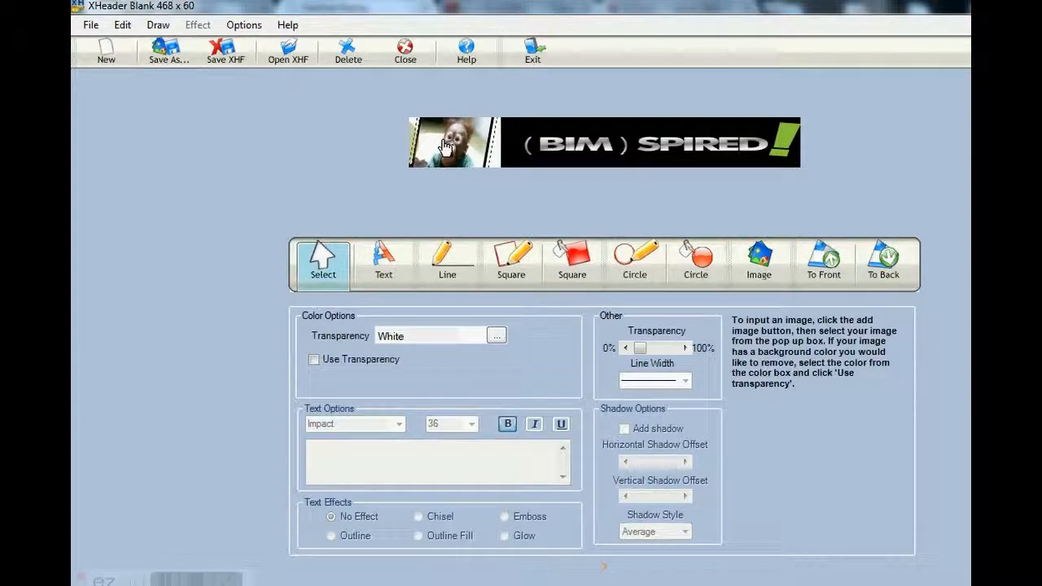
Reposition the black rectangle over the GET lettering and move the olive oval to the lower part of the monkey photo
drag(621, 136, 554, 125)
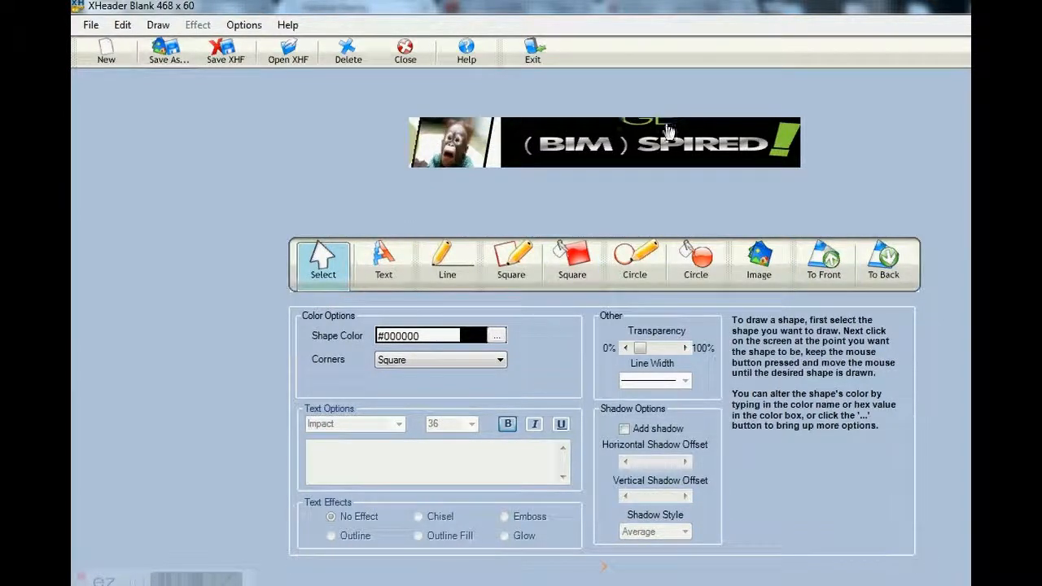
drag(658, 139, 542, 135)
click(413, 163)
mouse_move(415, 142)
mouse_down()
mouse_move(495, 137)
mouse_move(502, 176)
mouse_move(411, 134)
mouse_up()
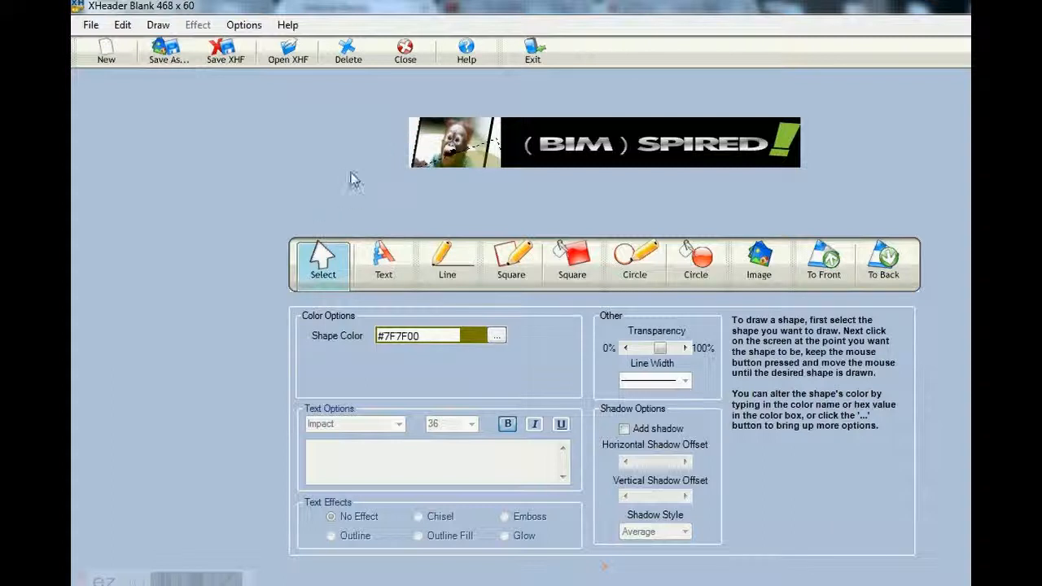
click(415, 135)
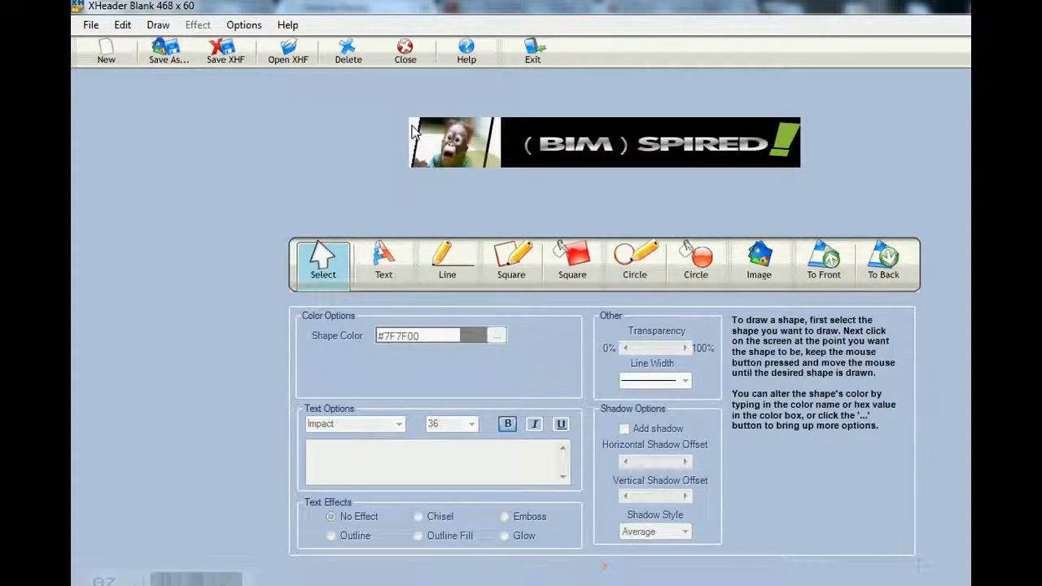
Move the tilted monkey photo against the banner's left edge
click(436, 140)
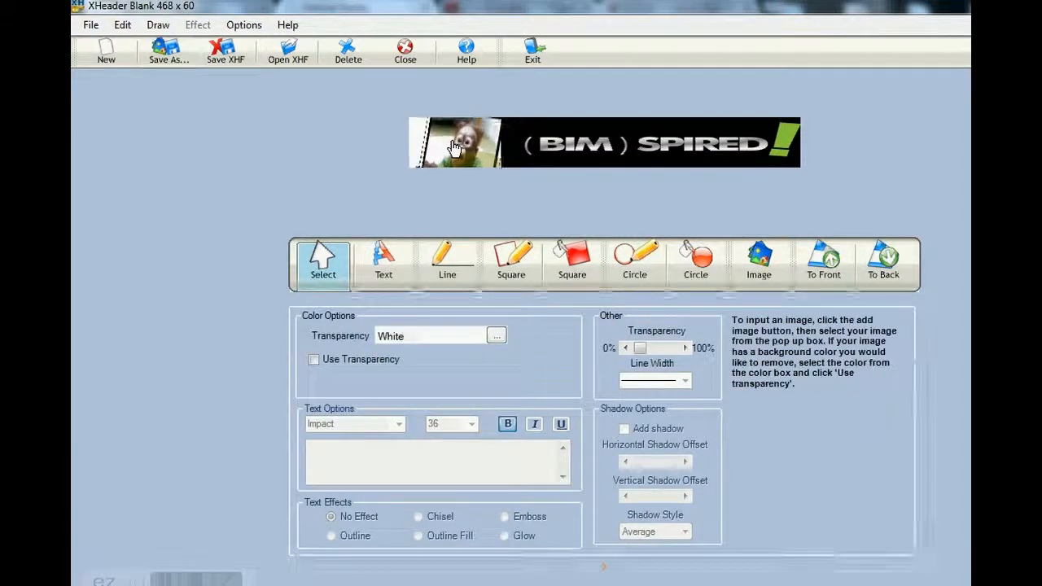
click(416, 123)
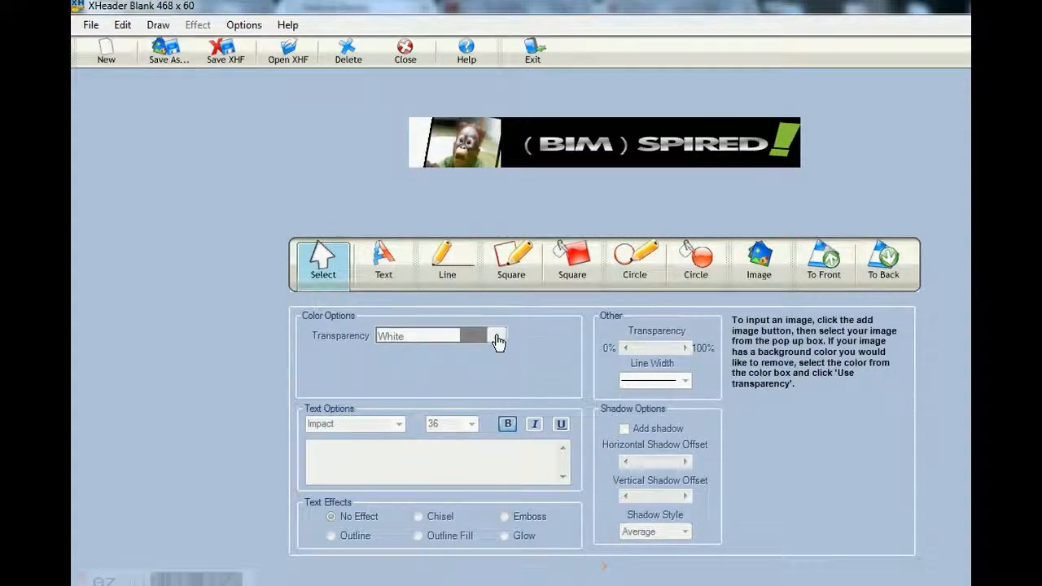
click(447, 147)
drag(447, 146, 415, 137)
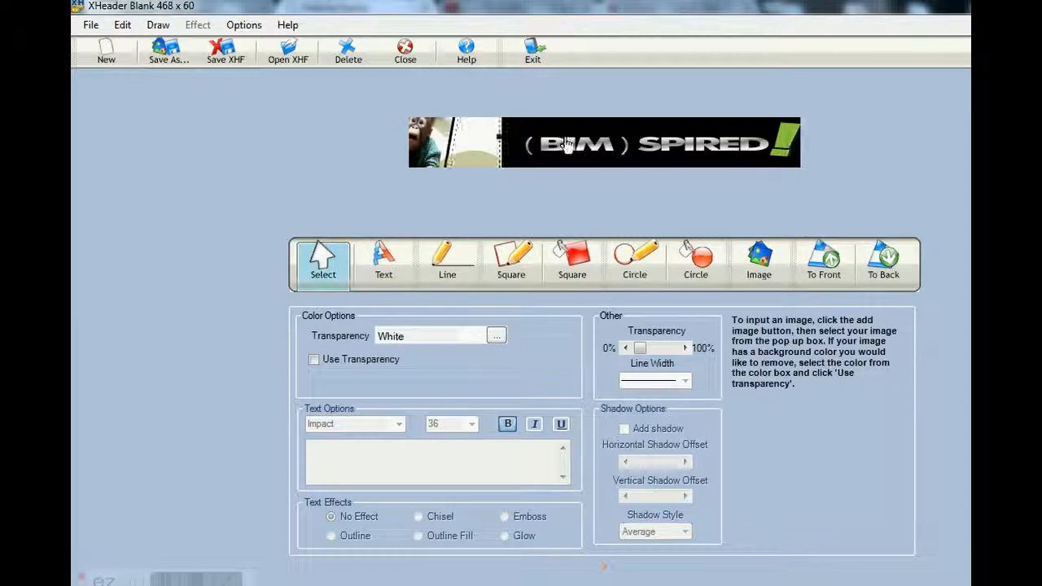
Shift the black (BIM)SPIRED! image to the right to widen the gap between it and the monkey photo
drag(567, 144, 606, 140)
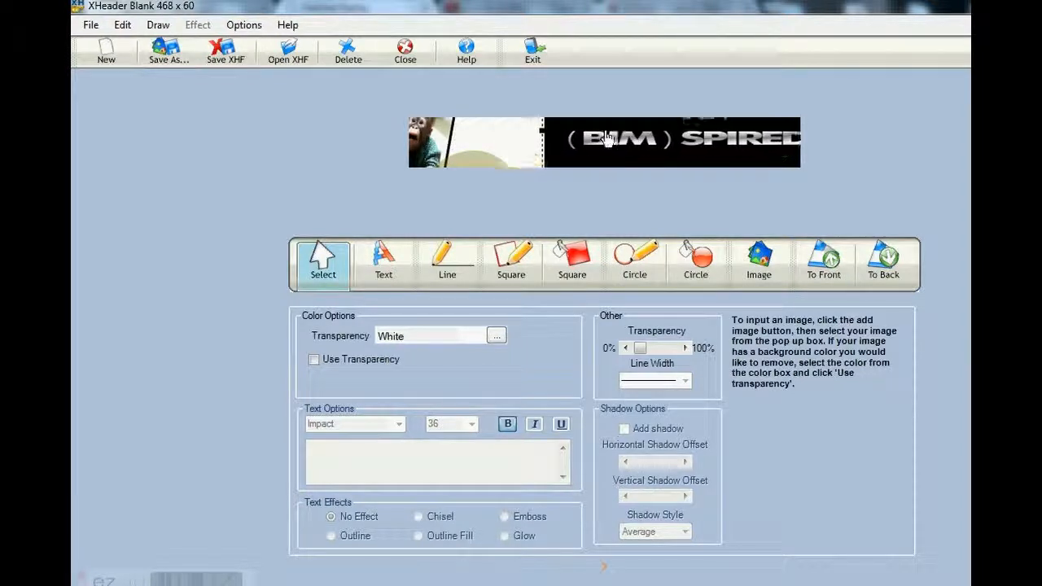
click(513, 140)
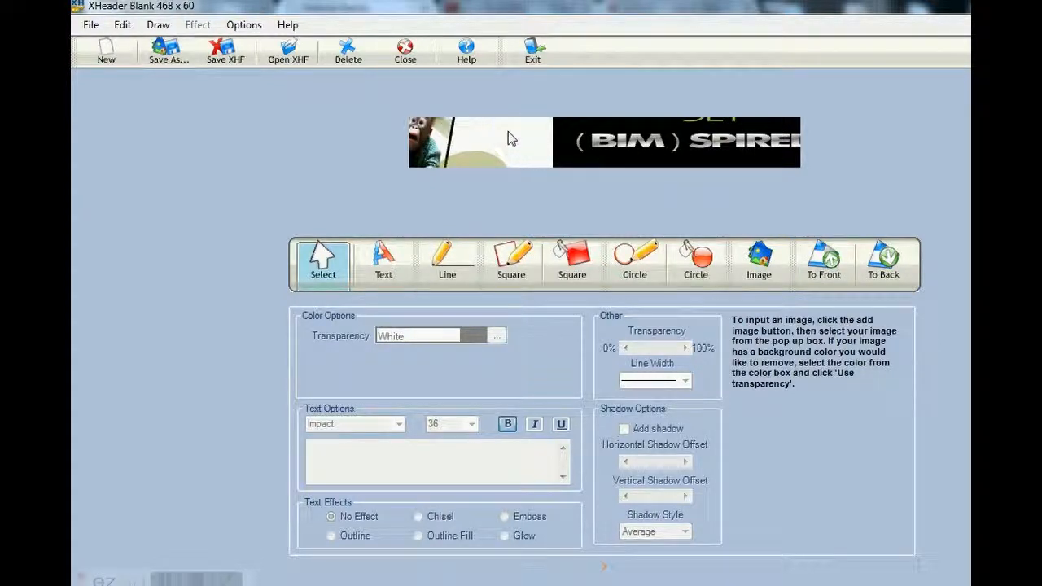
click(639, 153)
drag(639, 153, 685, 153)
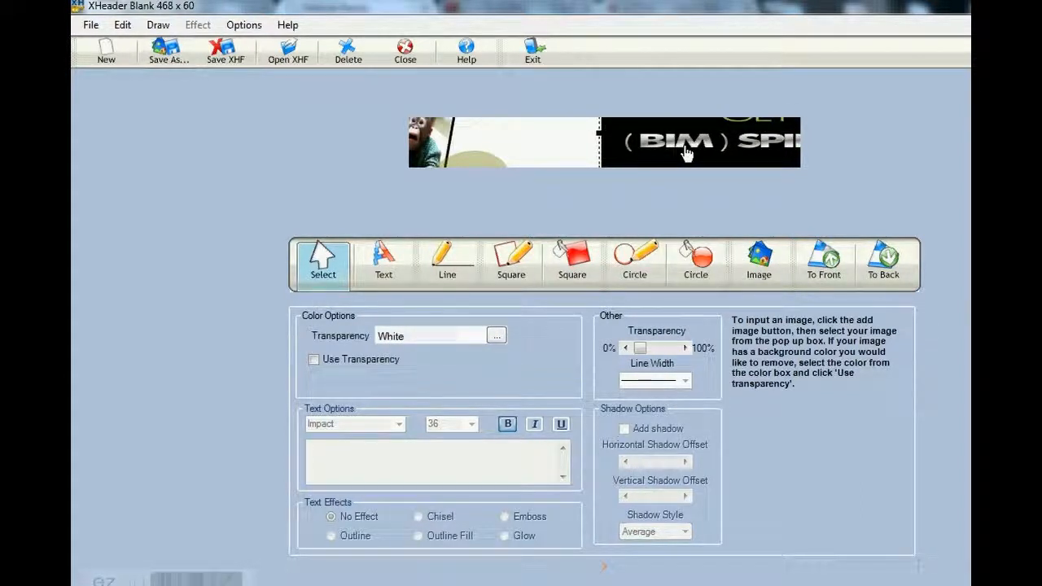
Draw a white filled rectangle in the gap, stretch it to the banner's full height and widen it toward the monkey photo
click(572, 262)
click(554, 132)
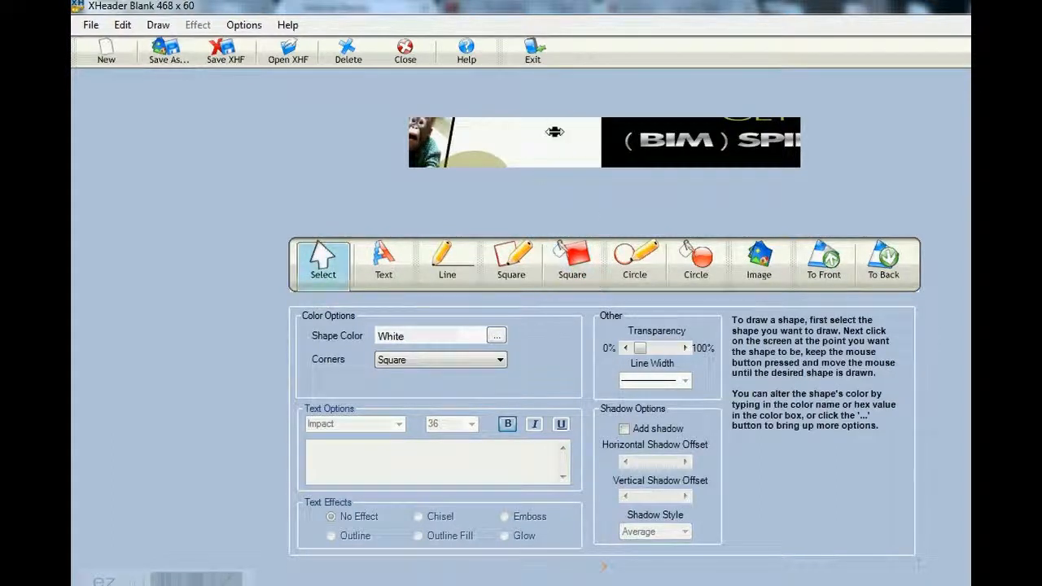
drag(555, 137, 556, 170)
drag(555, 128, 513, 138)
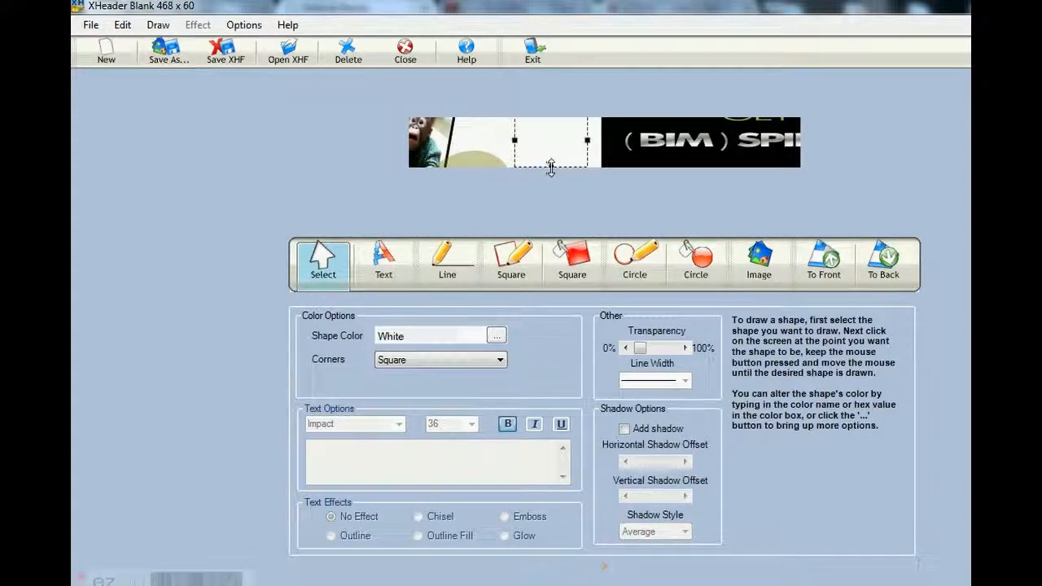
drag(549, 162, 552, 173)
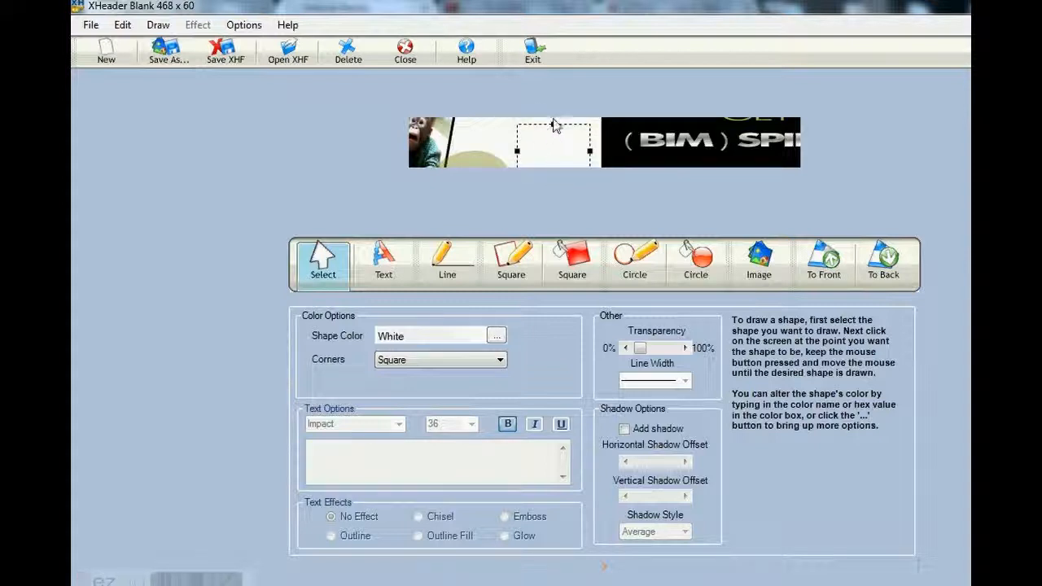
drag(552, 122, 552, 116)
drag(510, 145, 490, 145)
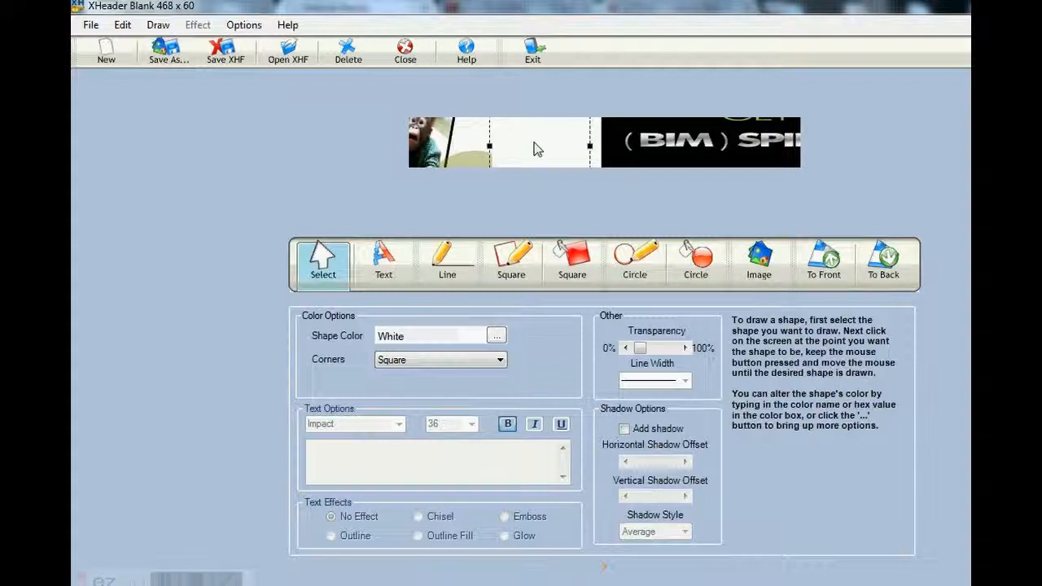
Recolor the white filled rectangle to black (#000000) using the dark colors palette
click(496, 336)
click(608, 425)
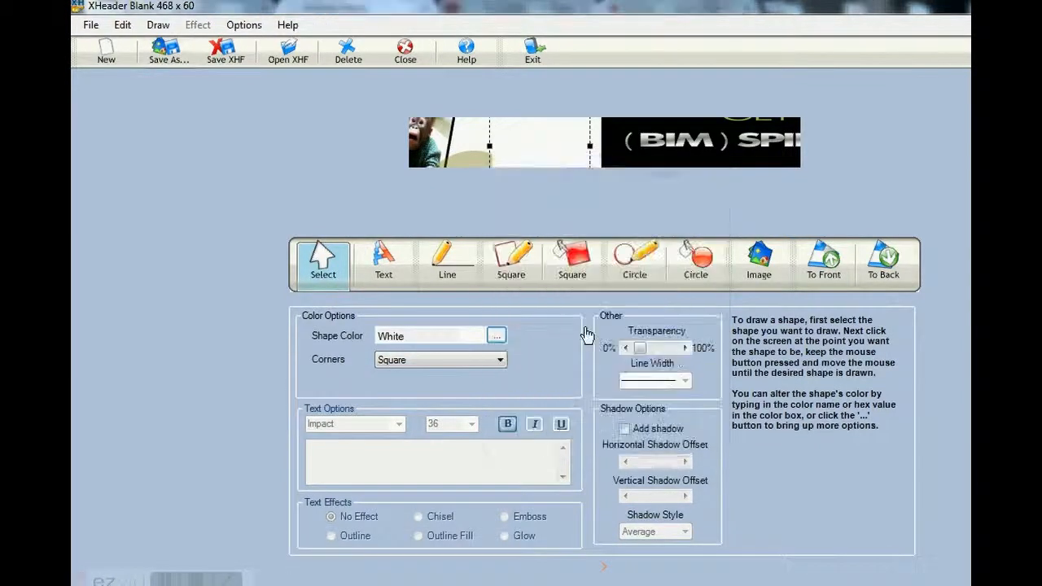
click(496, 335)
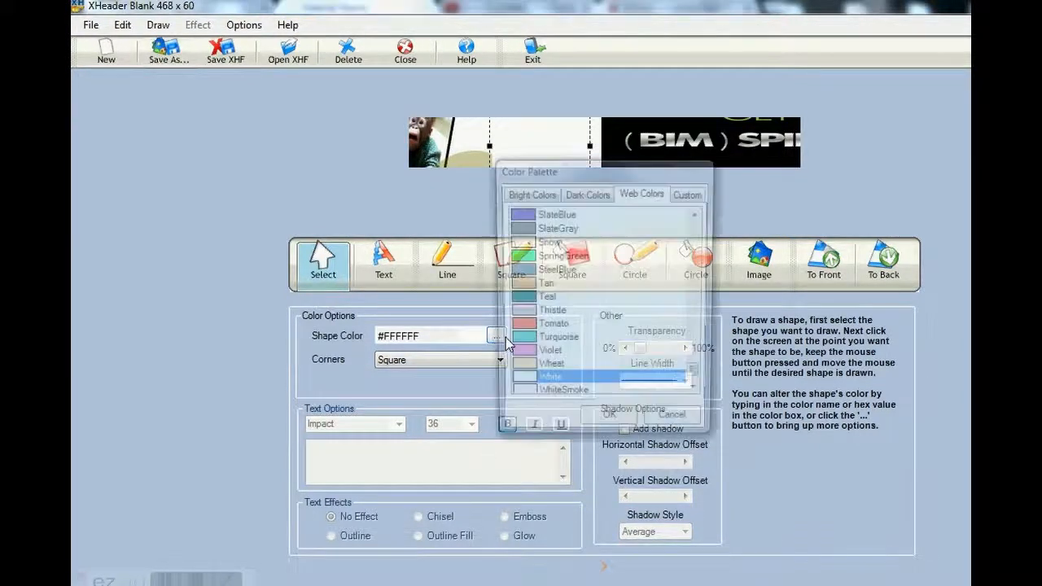
click(581, 193)
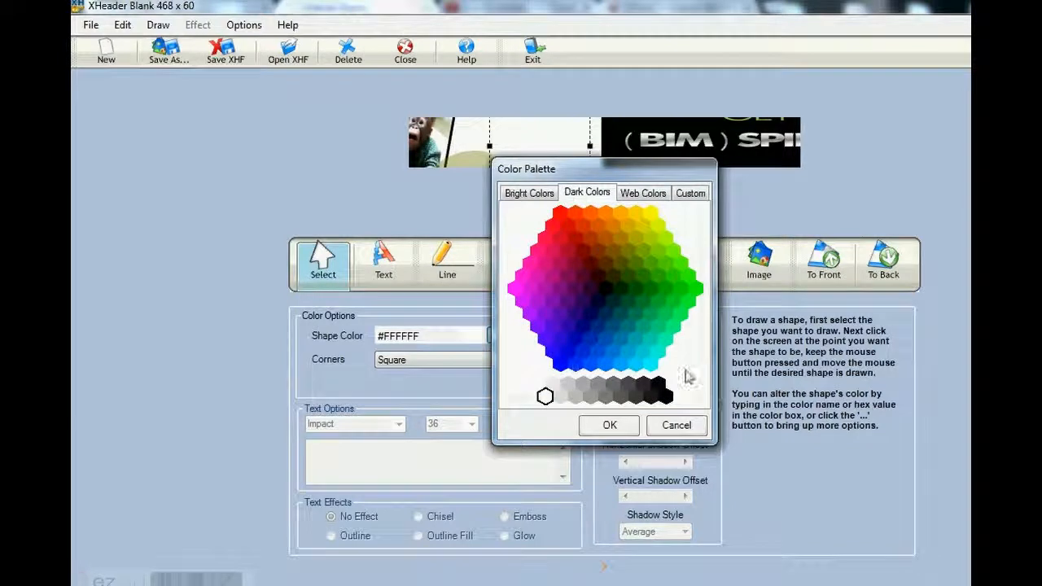
click(666, 396)
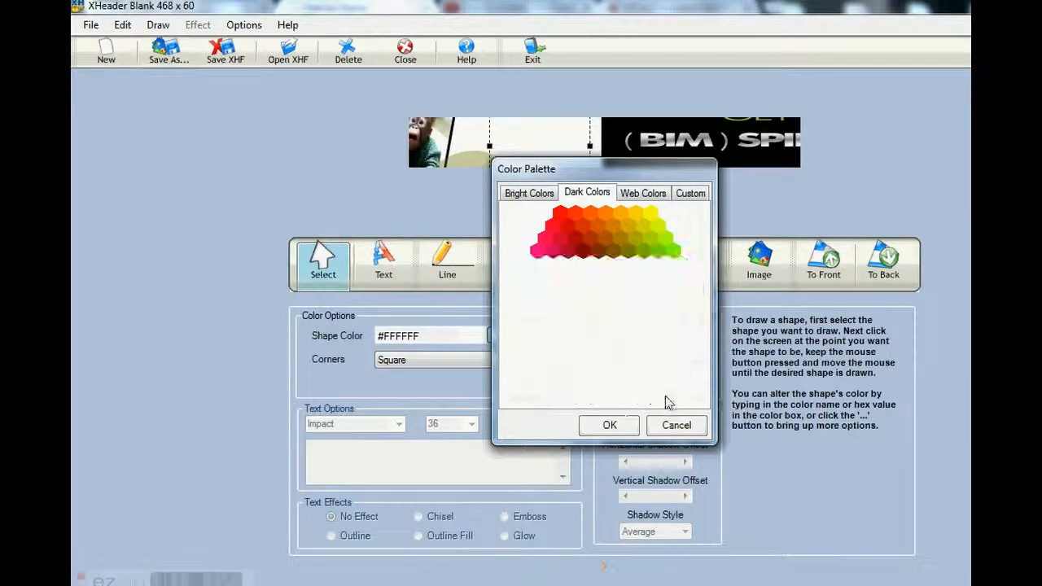
click(610, 426)
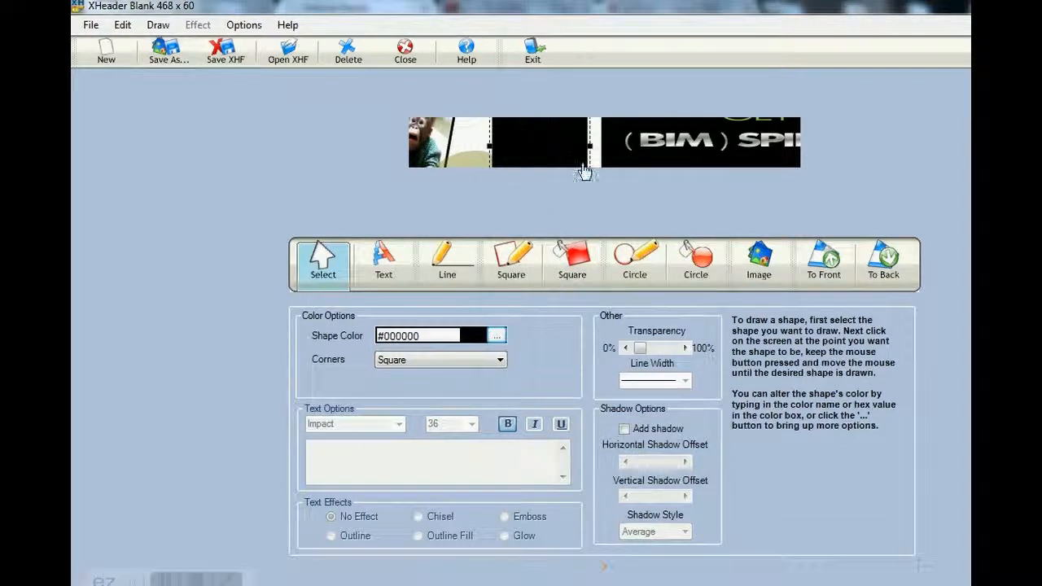
Send the black rectangle backward behind the other shapes and move it left against the monkey photo
click(883, 268)
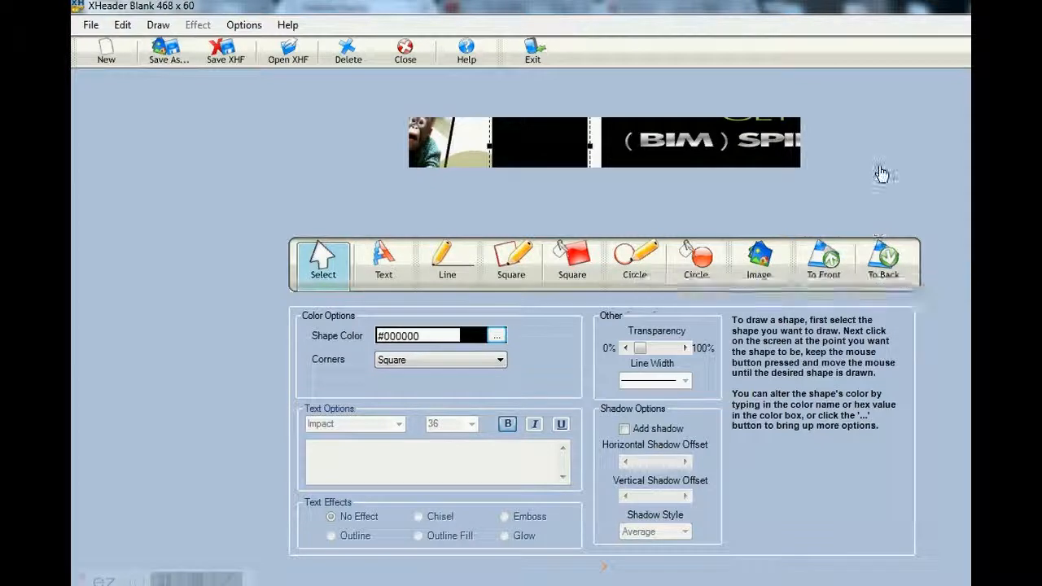
click(883, 269)
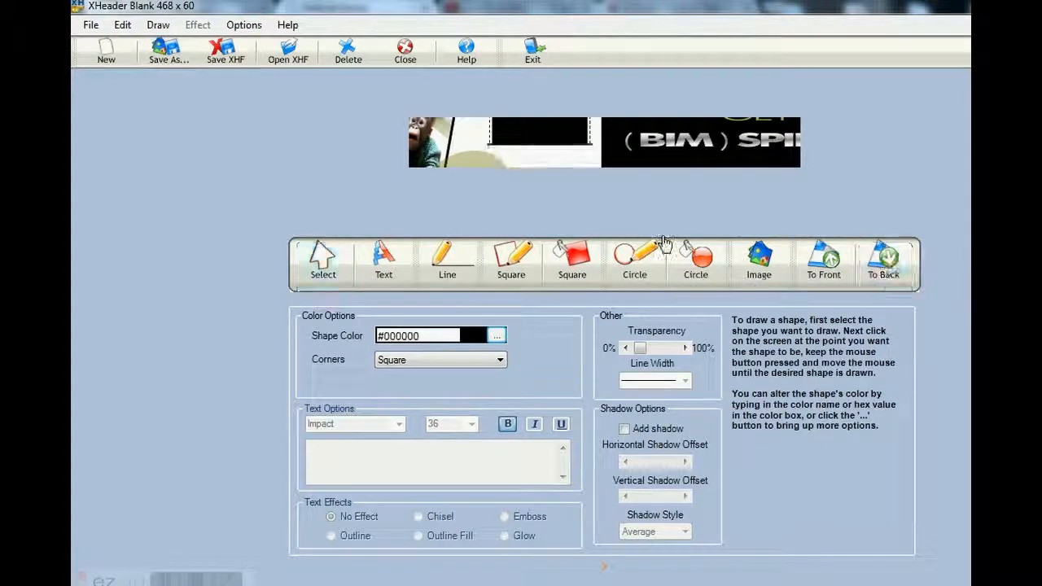
drag(551, 139, 469, 132)
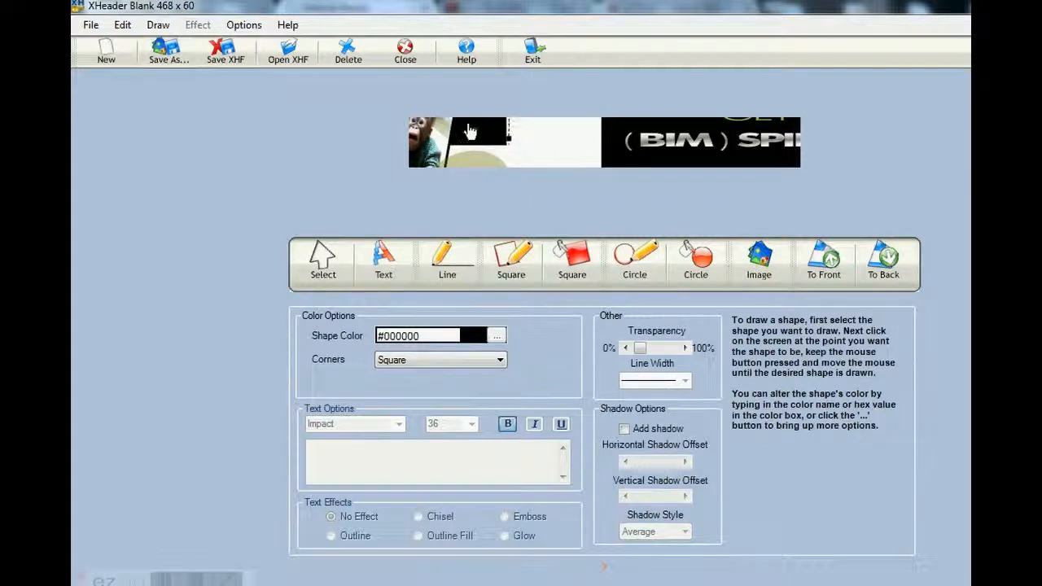
Move the olive oval off the monkey photo onto the (BIM) lettering and bring it to the front
drag(470, 132, 619, 139)
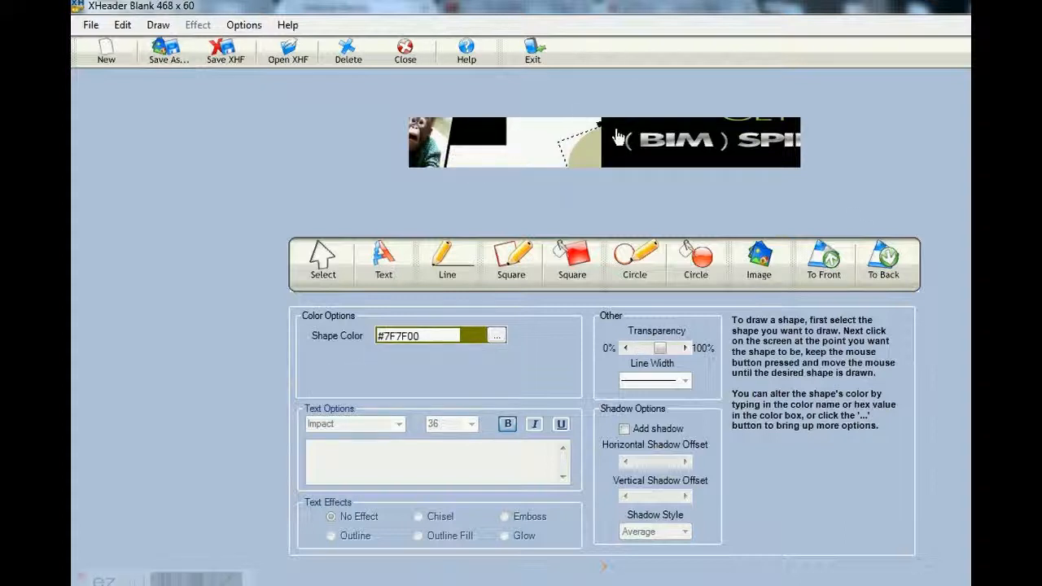
click(823, 259)
drag(616, 151, 699, 141)
Bring the tilted monkey photo to the front and move it right over the start of the (BIM)SPIRED! image
click(437, 151)
drag(437, 151, 594, 155)
click(831, 276)
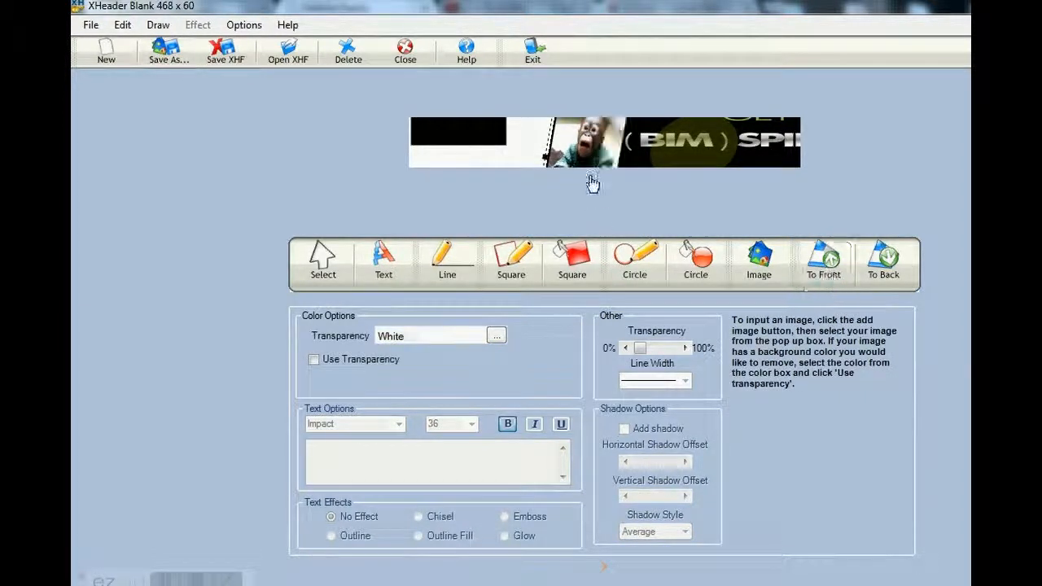
drag(583, 153, 643, 153)
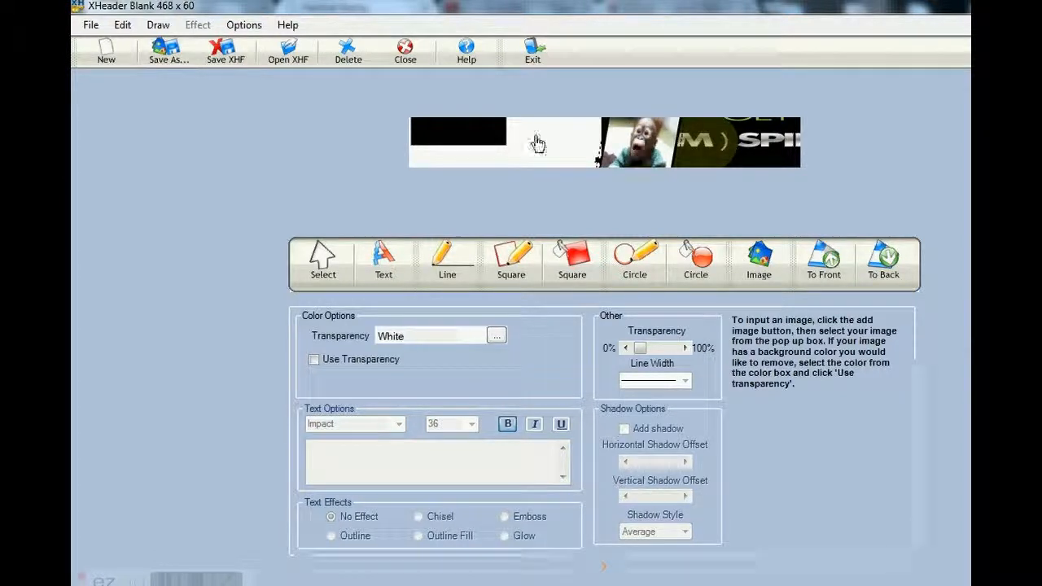
Stretch the black rectangle right to the monkey photo and down to the banner's full height, covering the white area
click(452, 135)
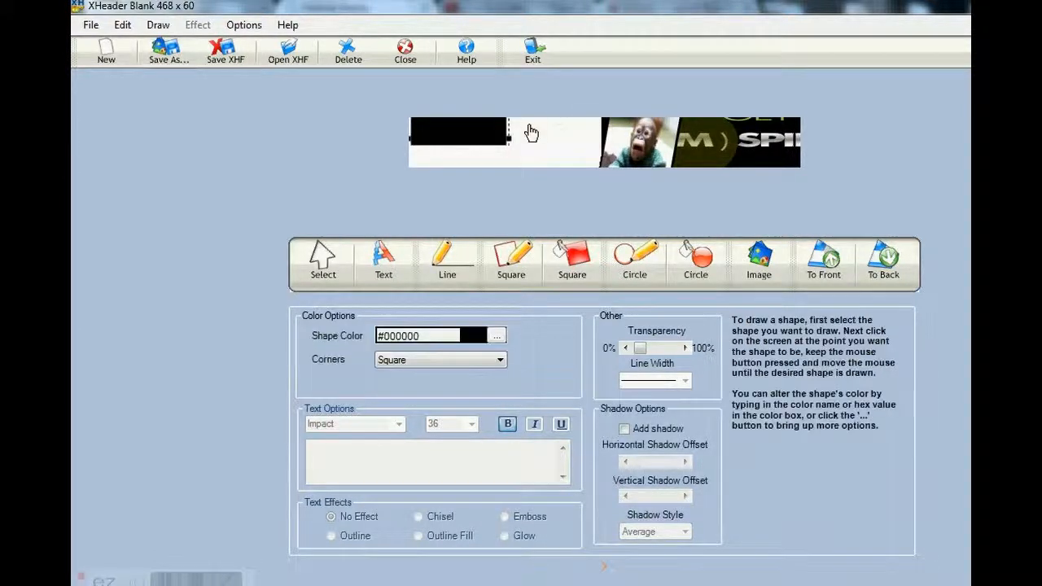
drag(510, 139, 625, 135)
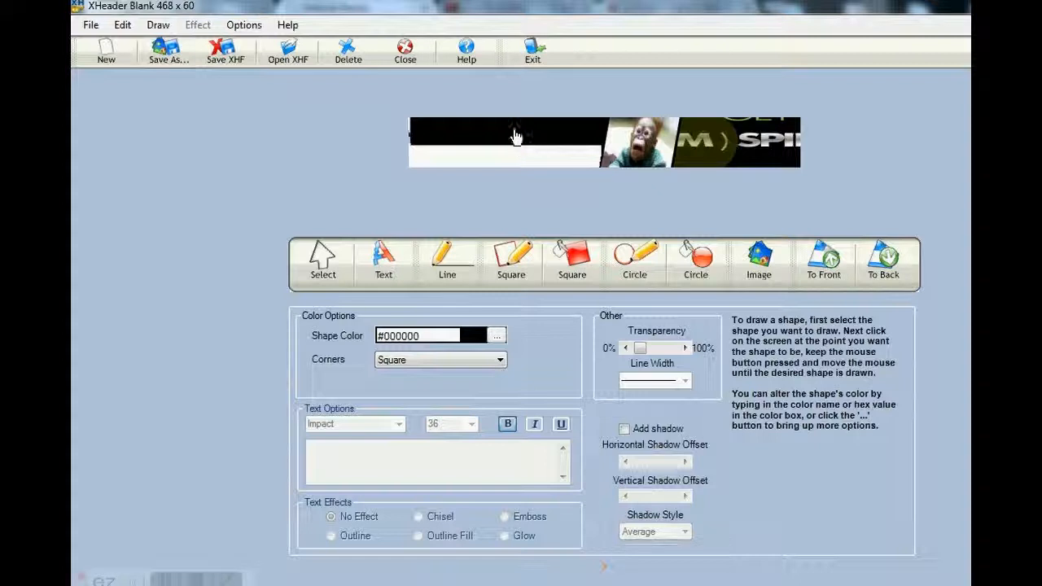
drag(510, 130, 501, 107)
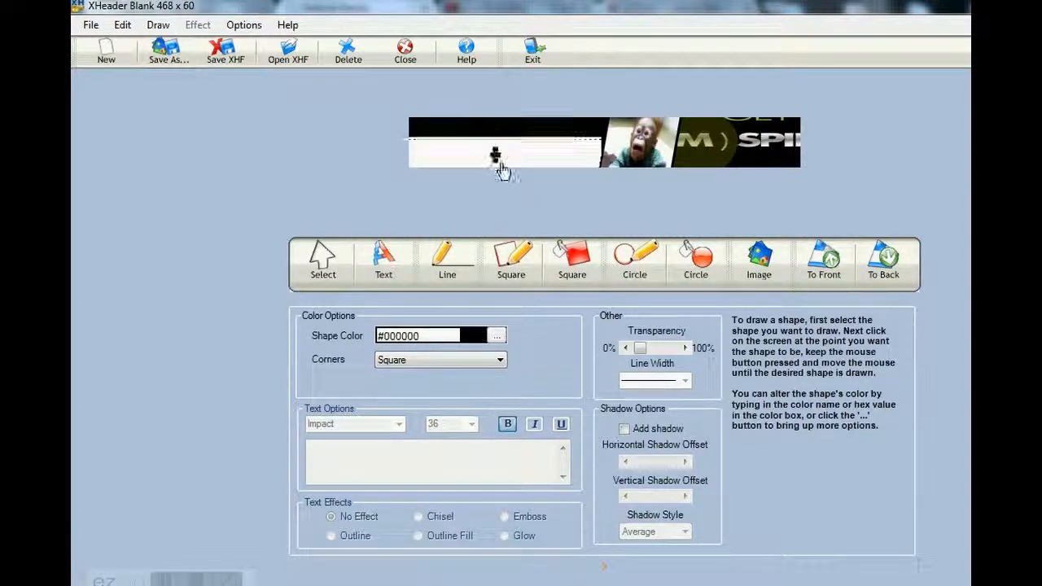
drag(530, 158, 498, 172)
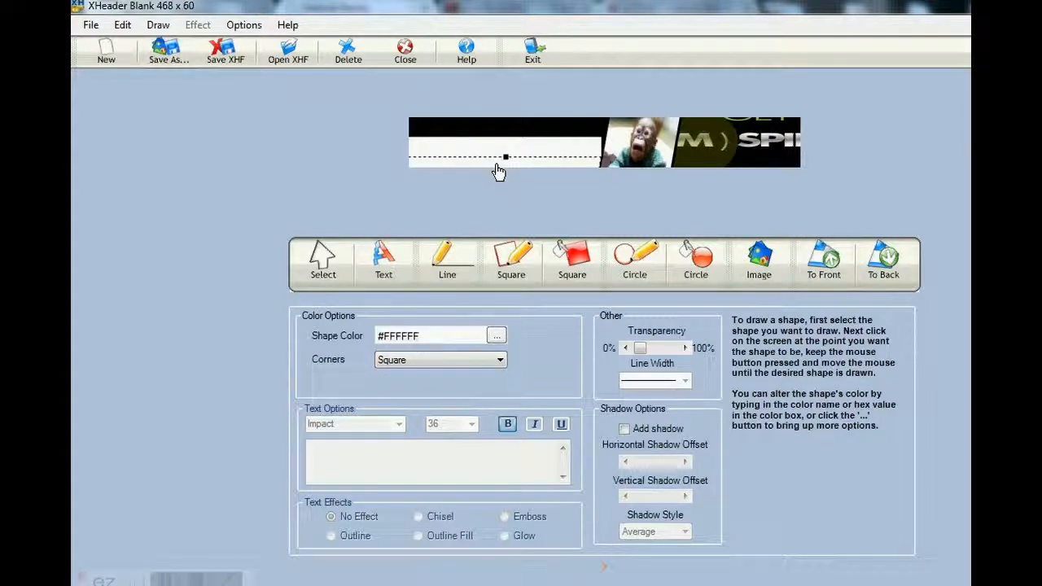
click(495, 196)
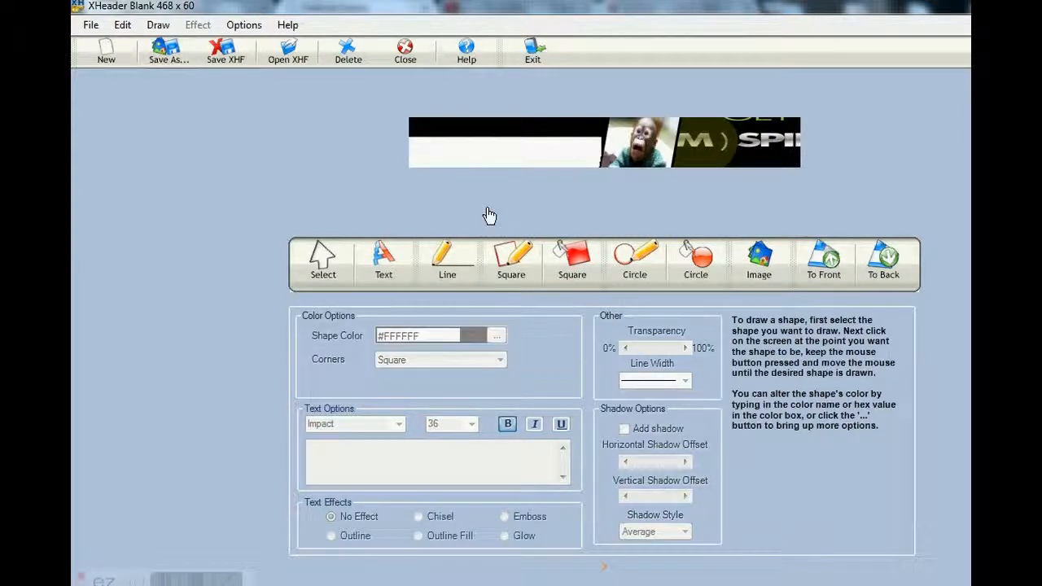
click(516, 135)
drag(498, 141, 502, 184)
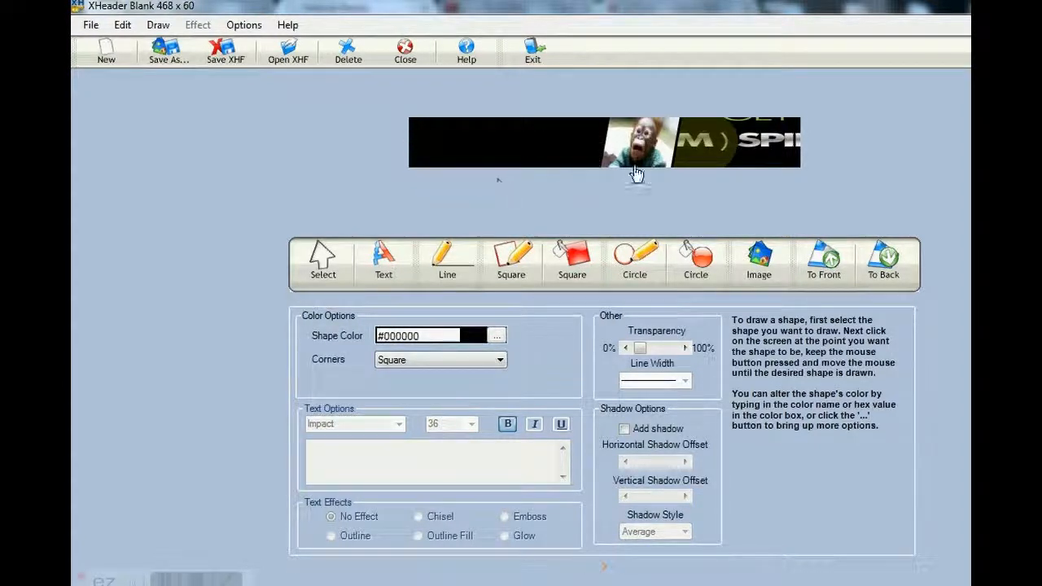
Place the olive oval and monkey photo at the banner's left end and slide the (BIM)SPIRED! image left to show its whole wording
click(696, 157)
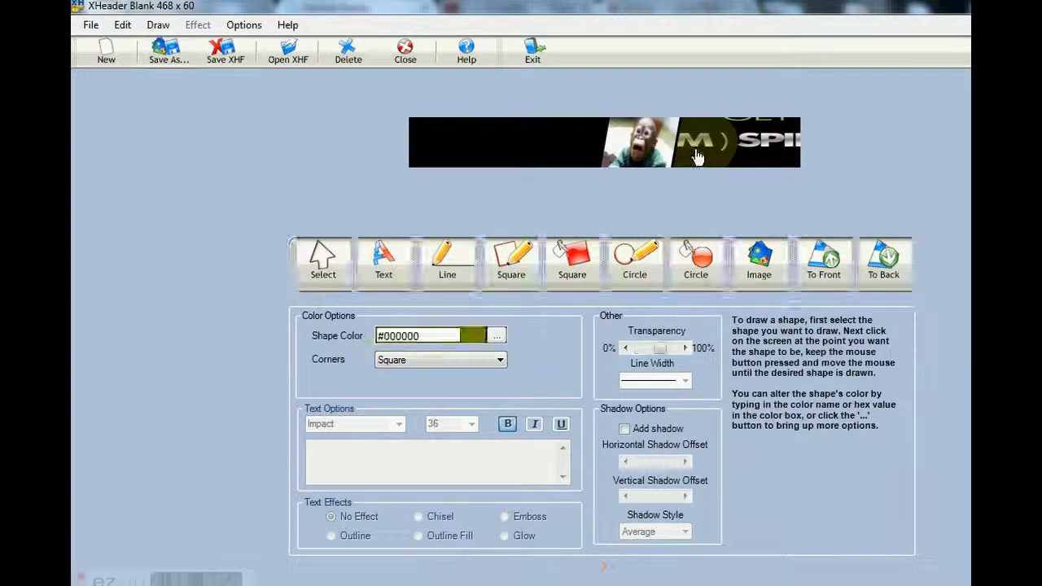
drag(512, 145, 460, 154)
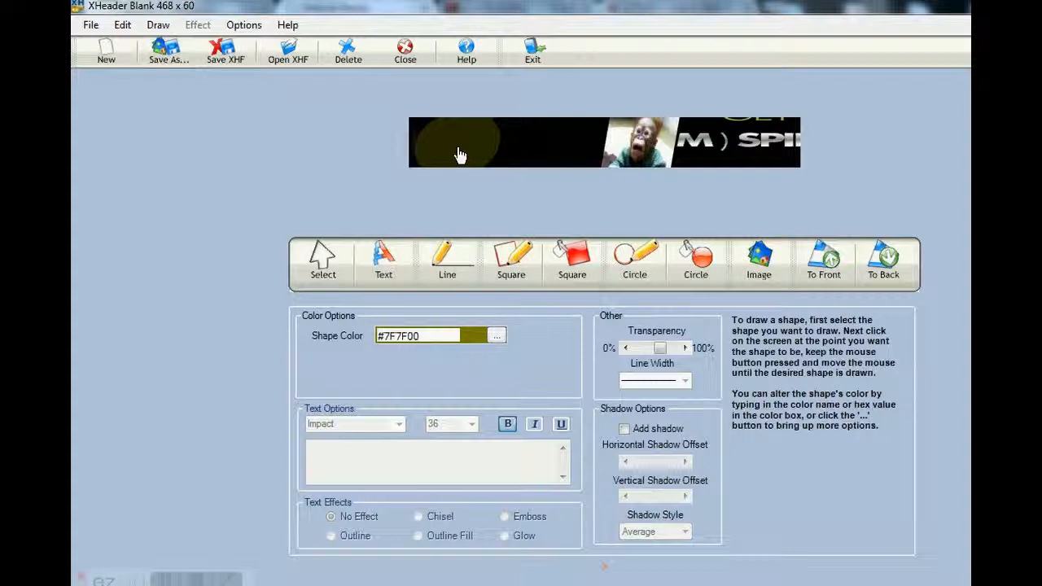
drag(613, 154, 454, 154)
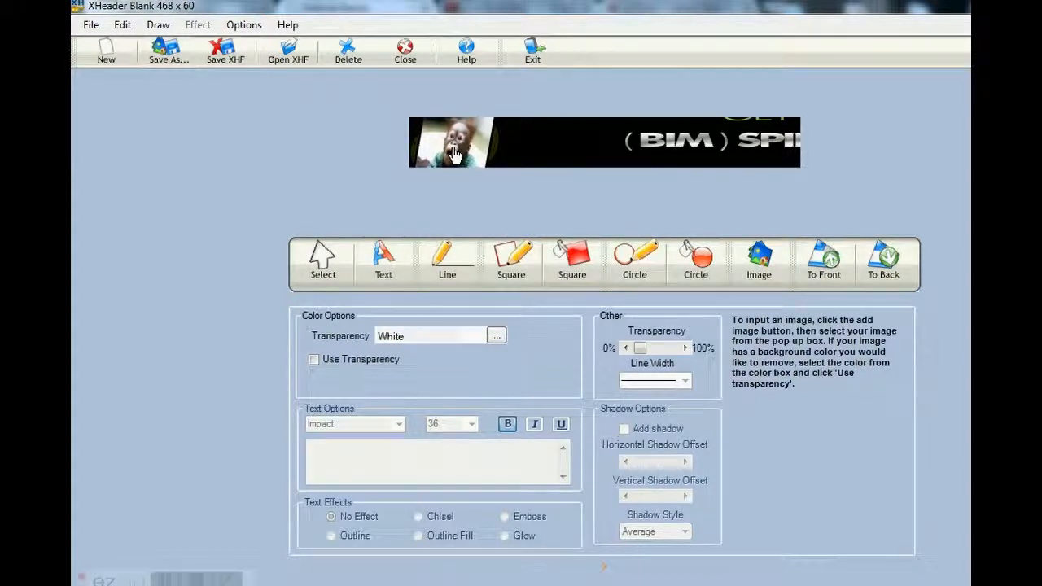
click(569, 155)
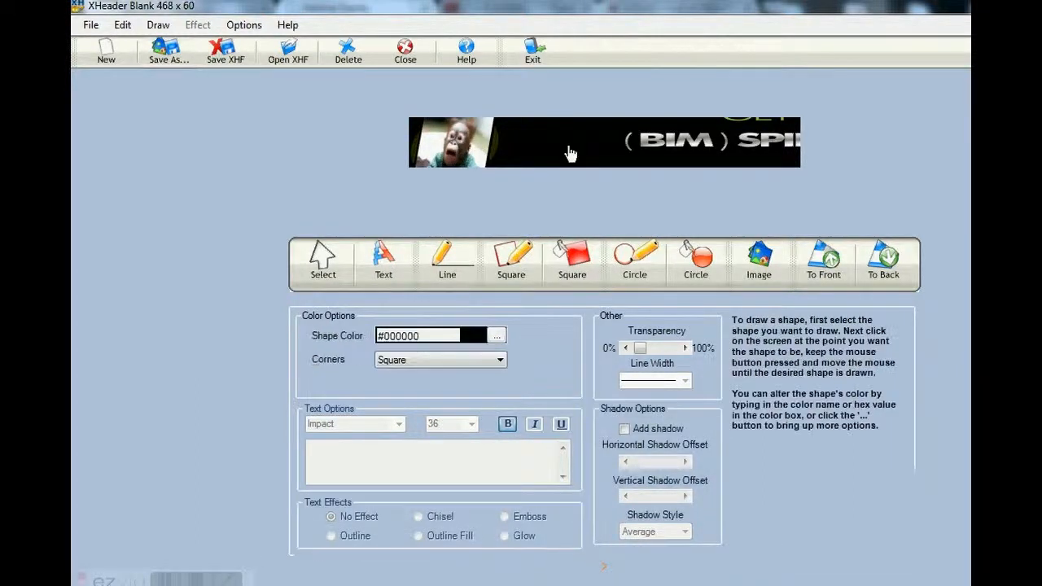
drag(705, 145, 599, 150)
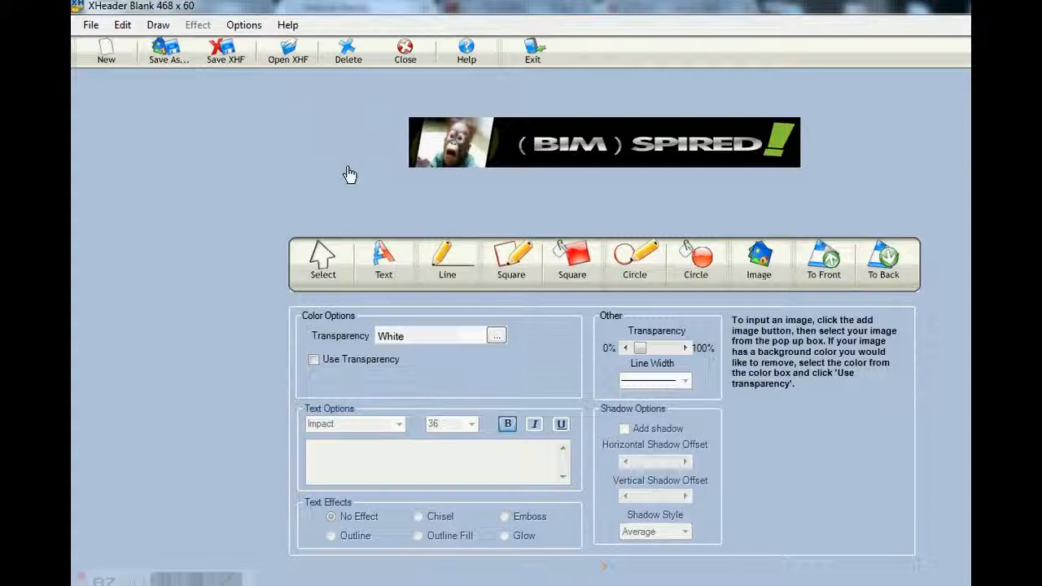
Open the Template Library for a new header and look through the Action & Adventure2 templates
click(105, 55)
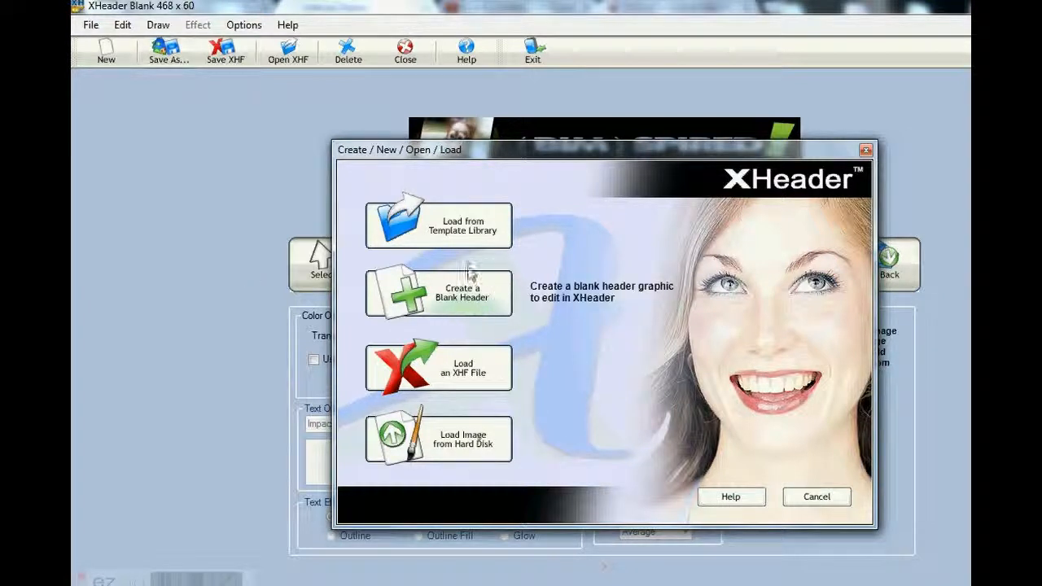
click(440, 232)
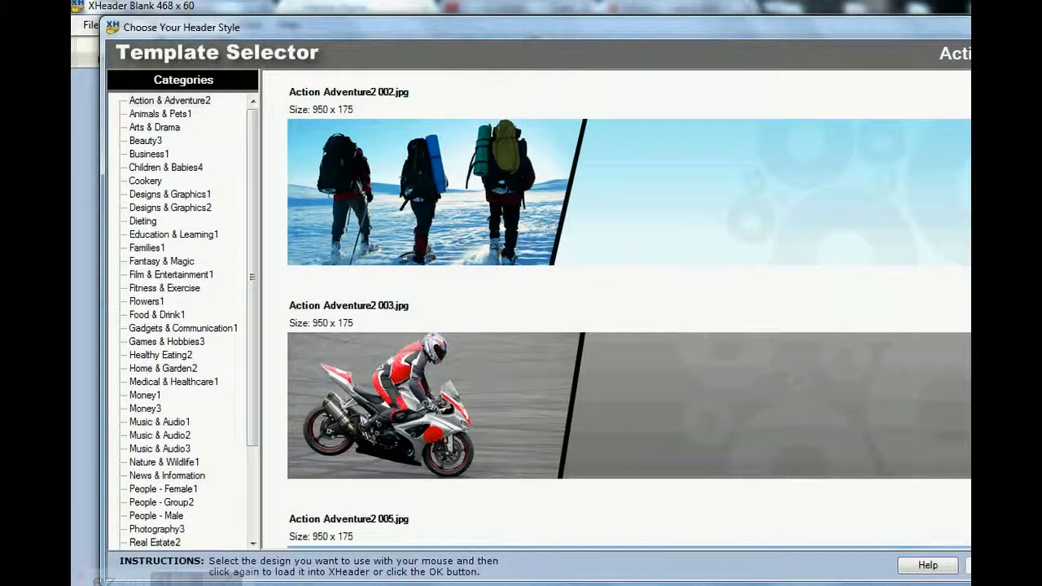
scroll(629, 310, down, 5)
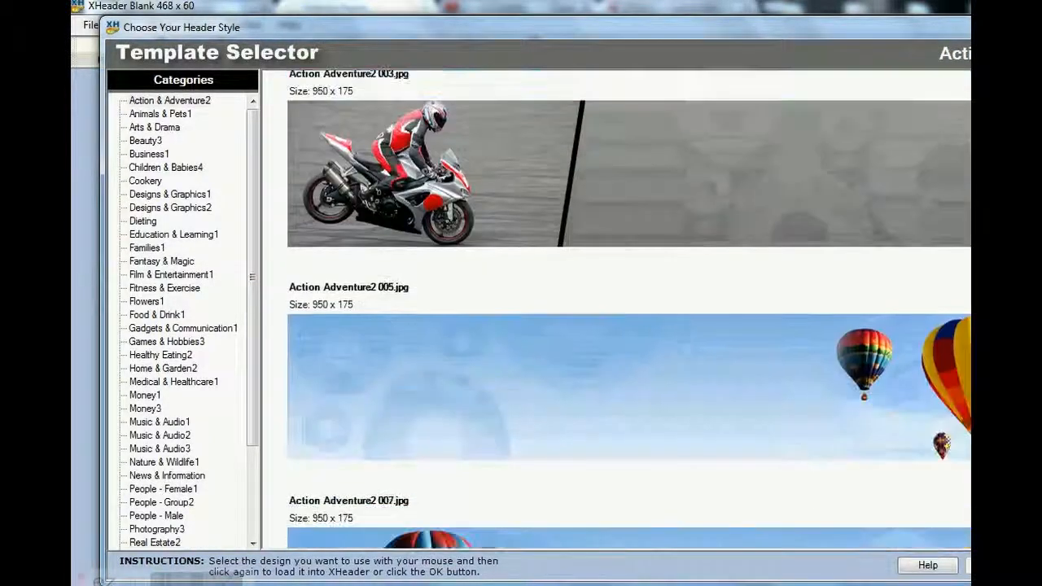
scroll(629, 309, down, 12)
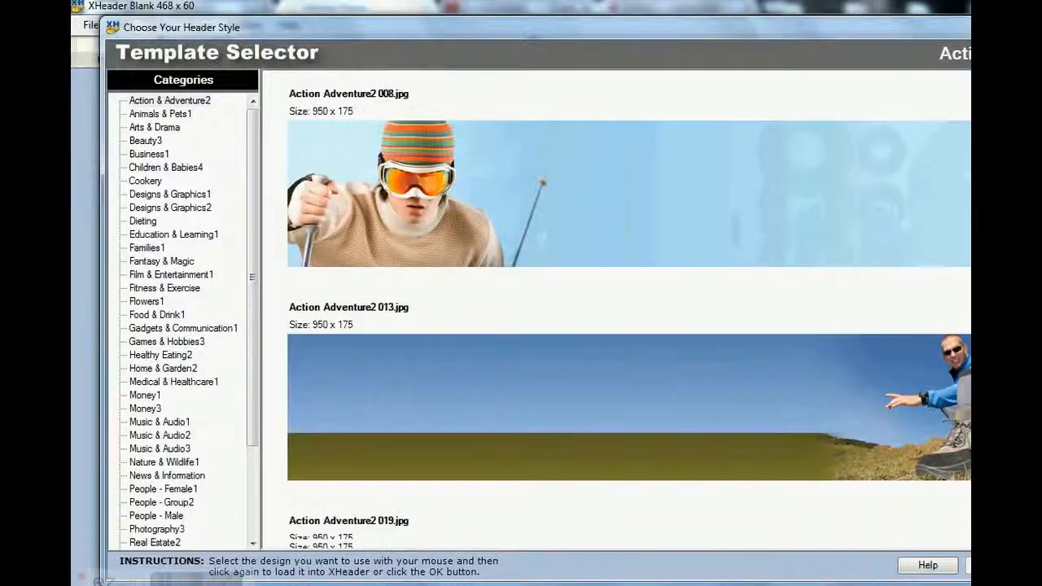
scroll(630, 309, down, 10)
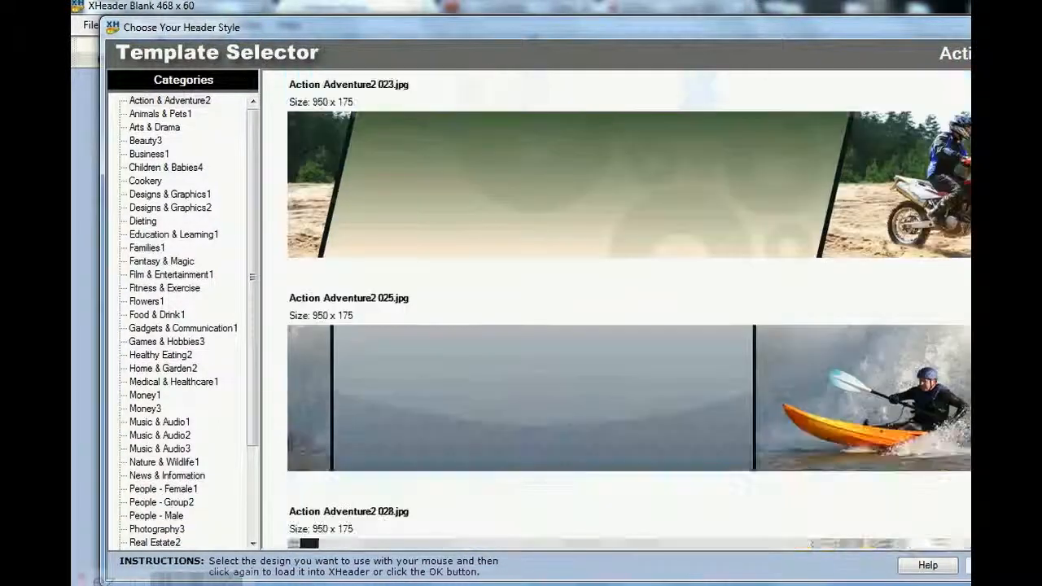
scroll(743, 324, up, 9)
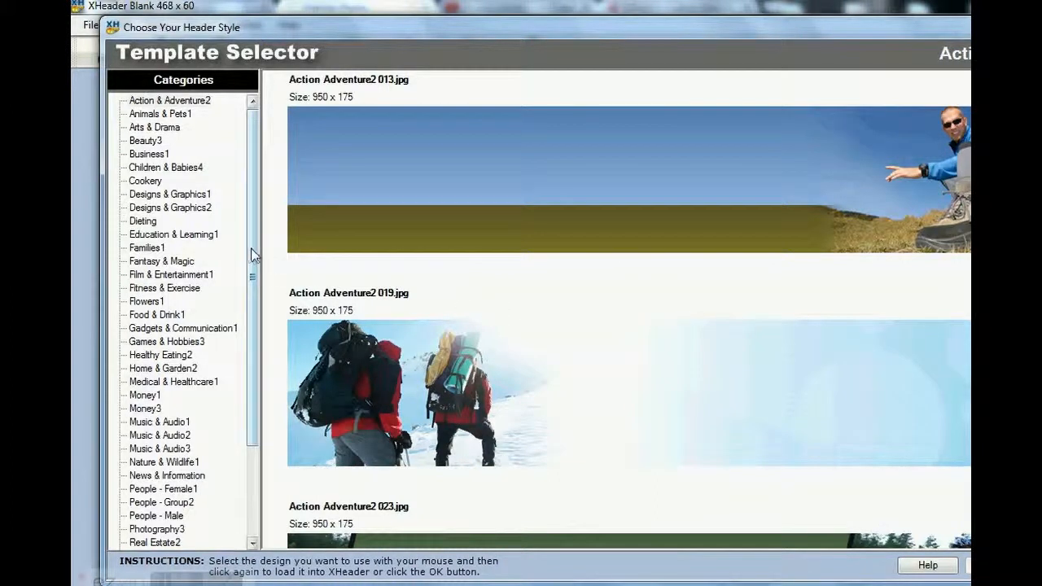
Look through the header templates in the Money3 category
drag(252, 256, 247, 368)
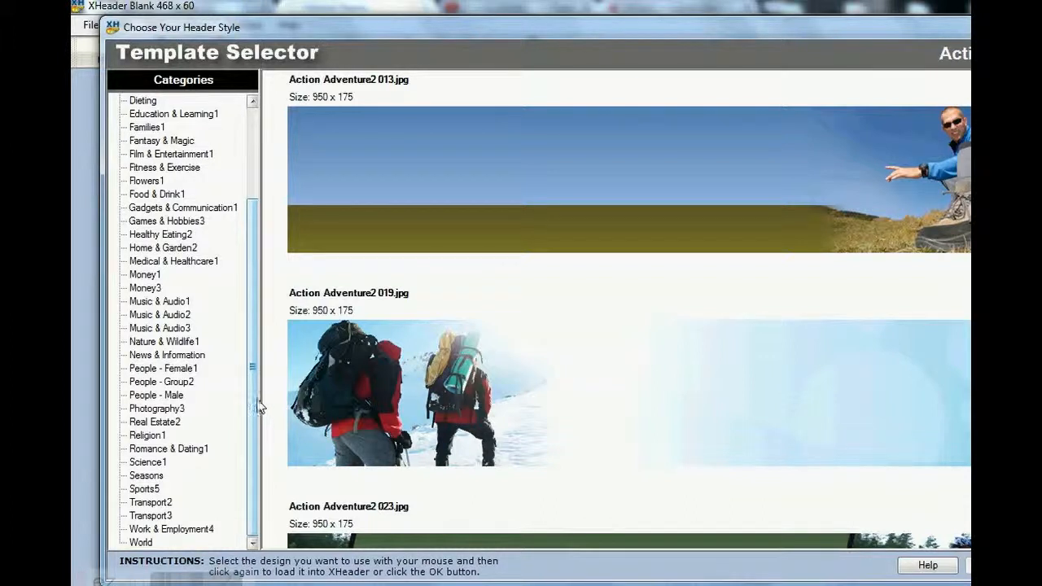
click(143, 289)
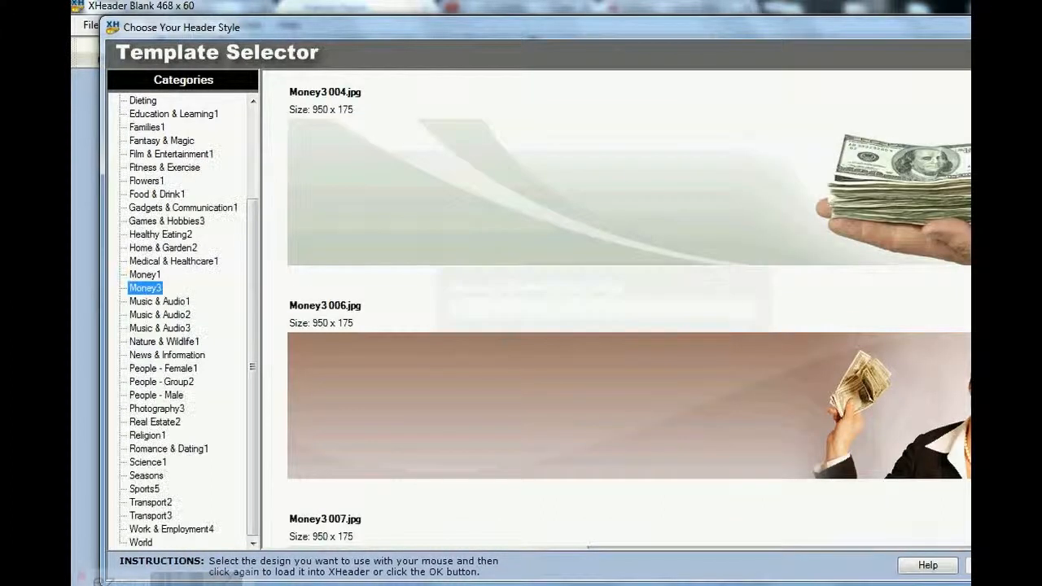
scroll(629, 309, down, 5)
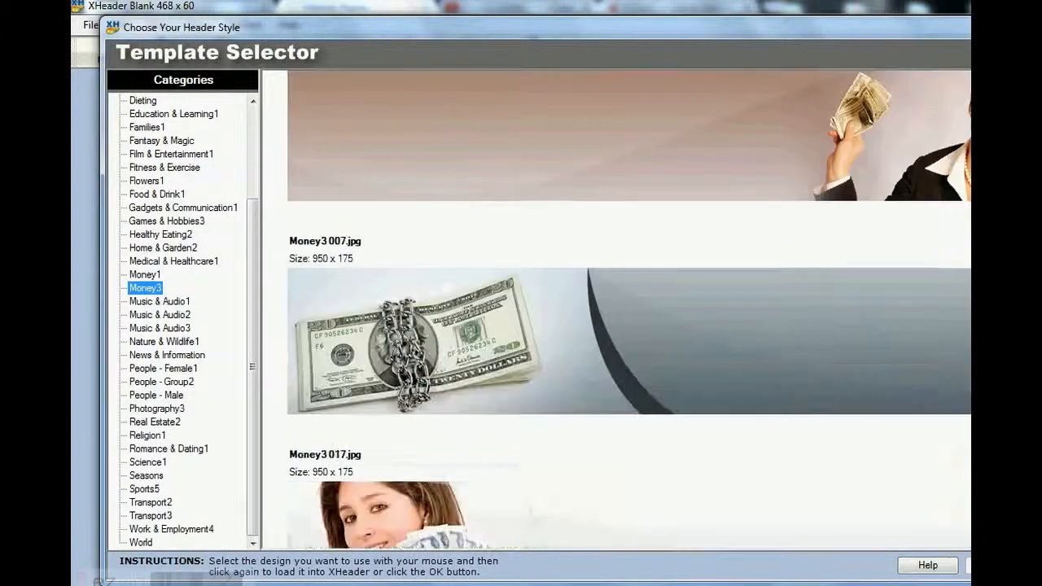
scroll(629, 309, down, 9)
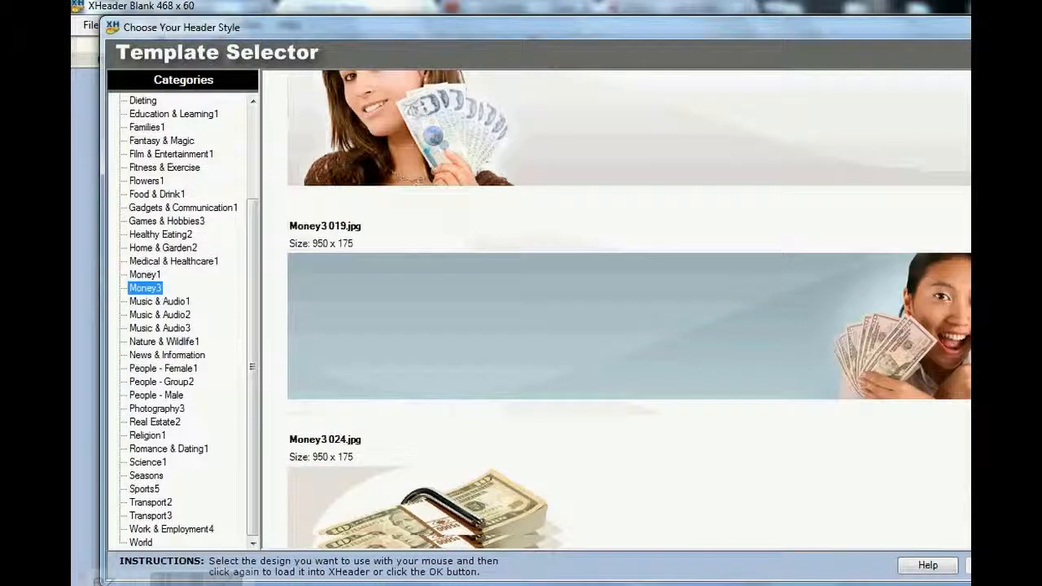
scroll(630, 309, down, 7)
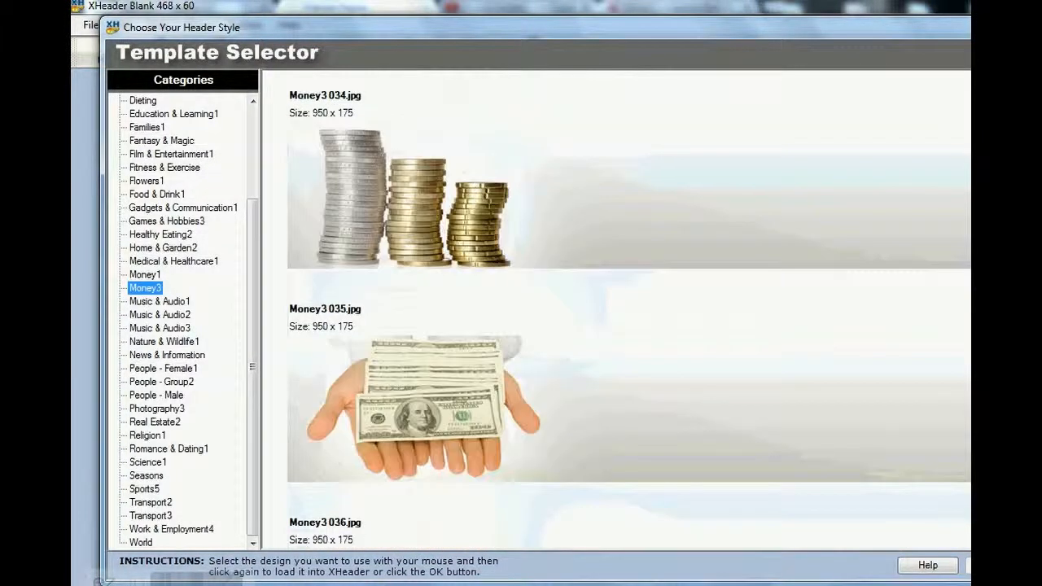
scroll(629, 309, up, 2)
scroll(629, 309, up, 12)
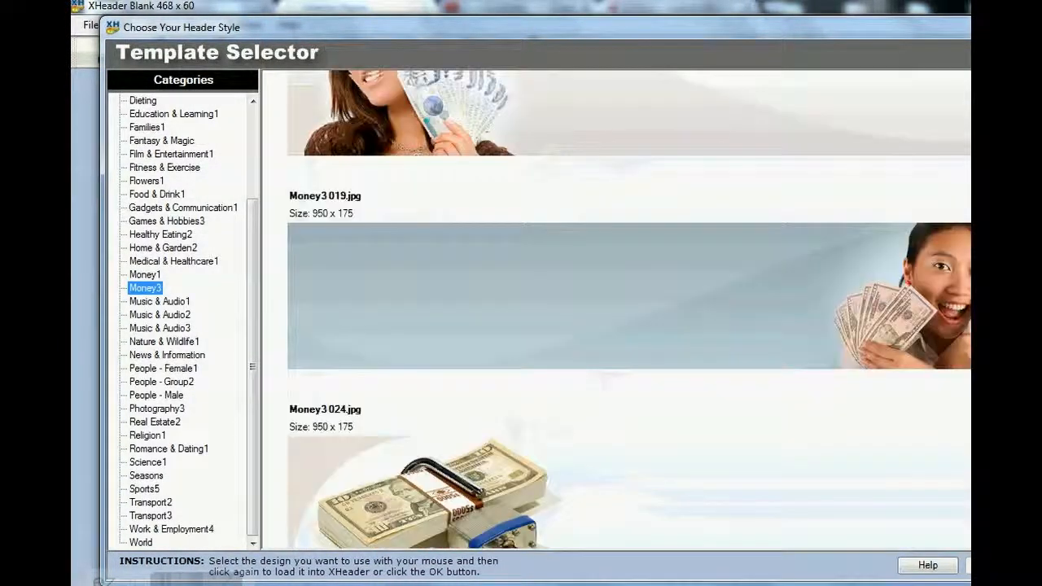
scroll(629, 309, up, 5)
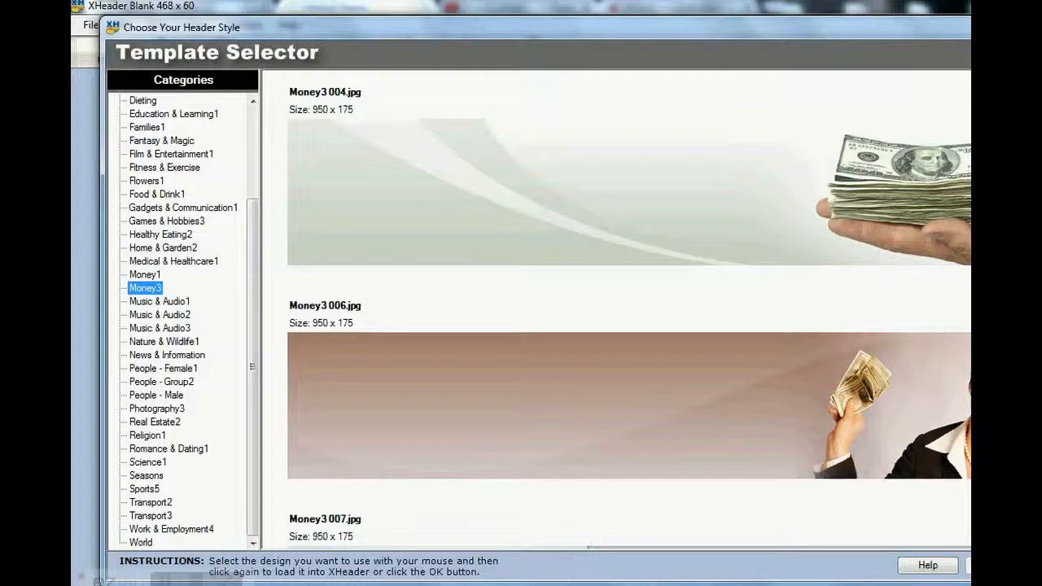
key(alt+Tab)
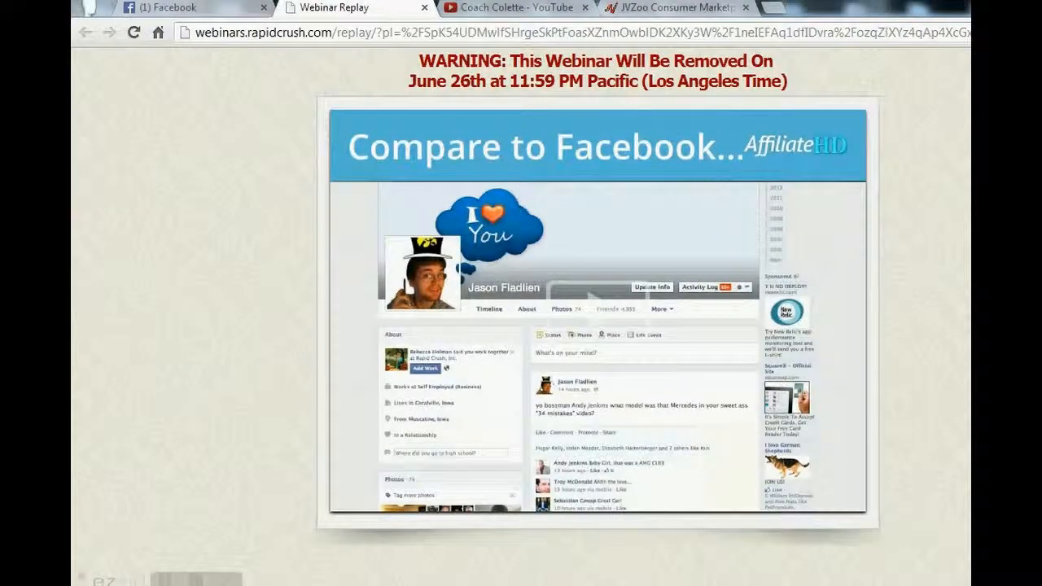
drag(898, 353, 839, 358)
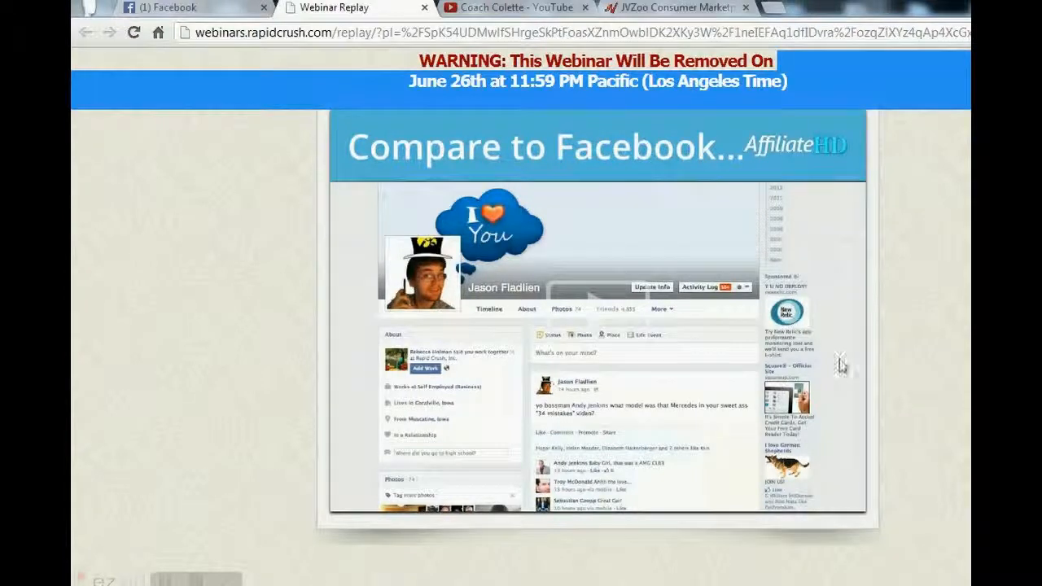
click(716, 584)
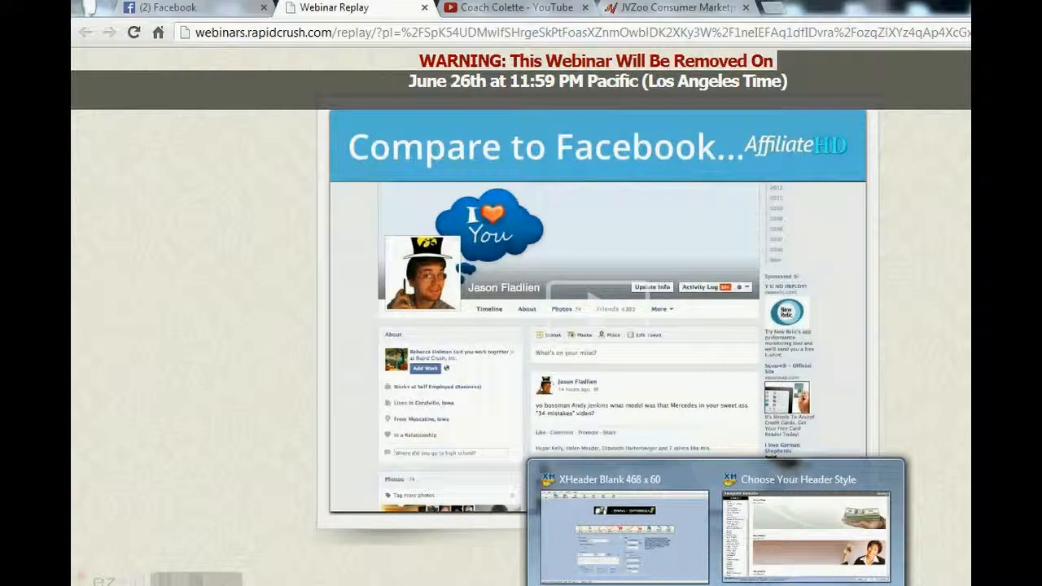
click(668, 565)
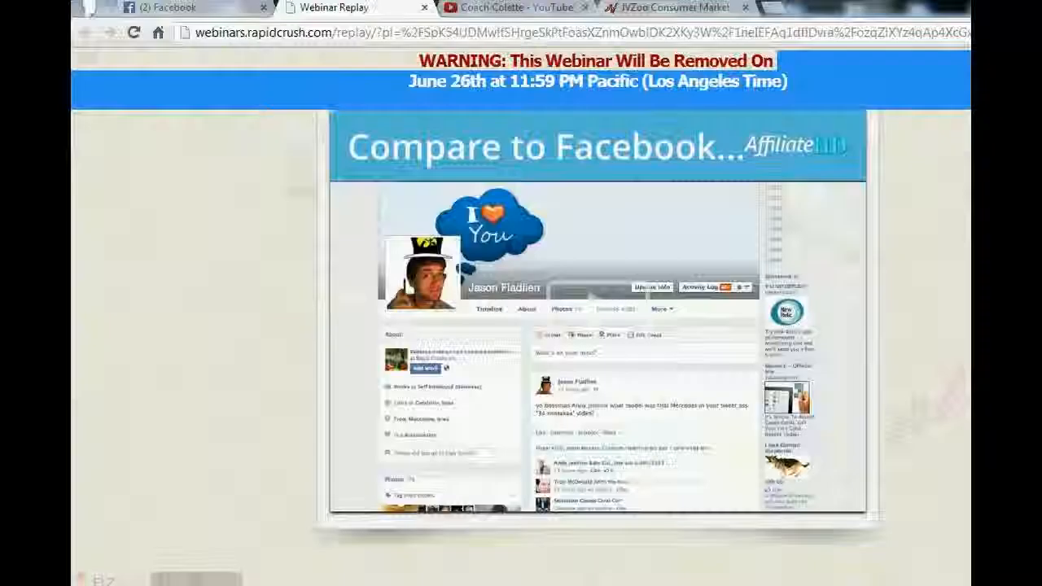
mouse_move(716, 585)
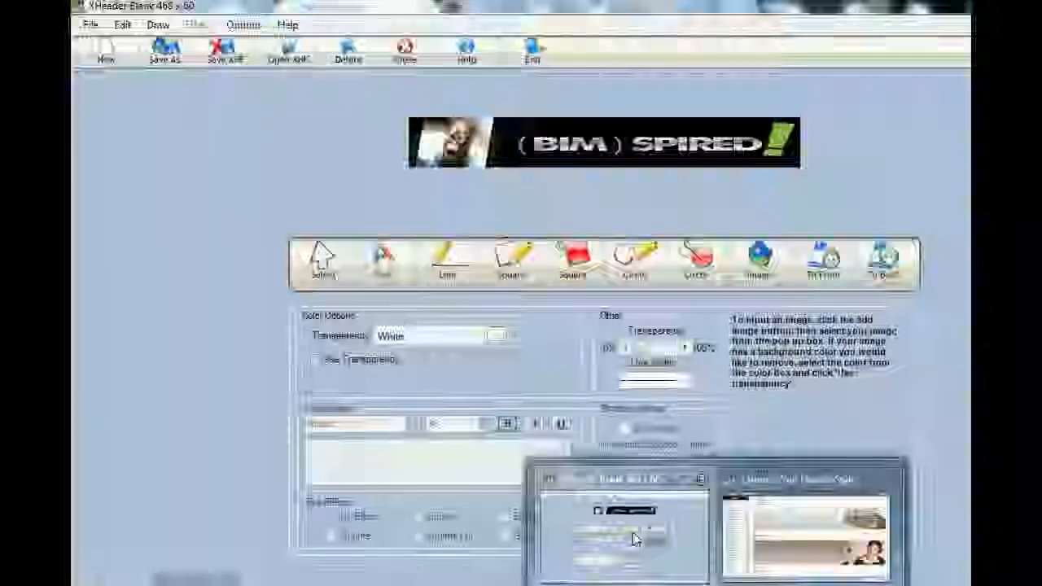
click(643, 537)
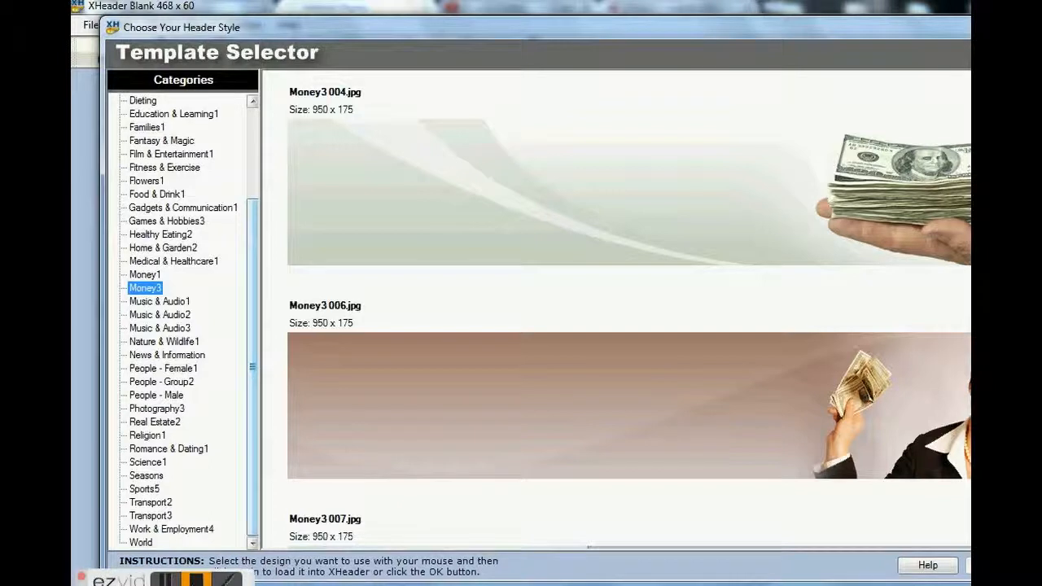
click(197, 580)
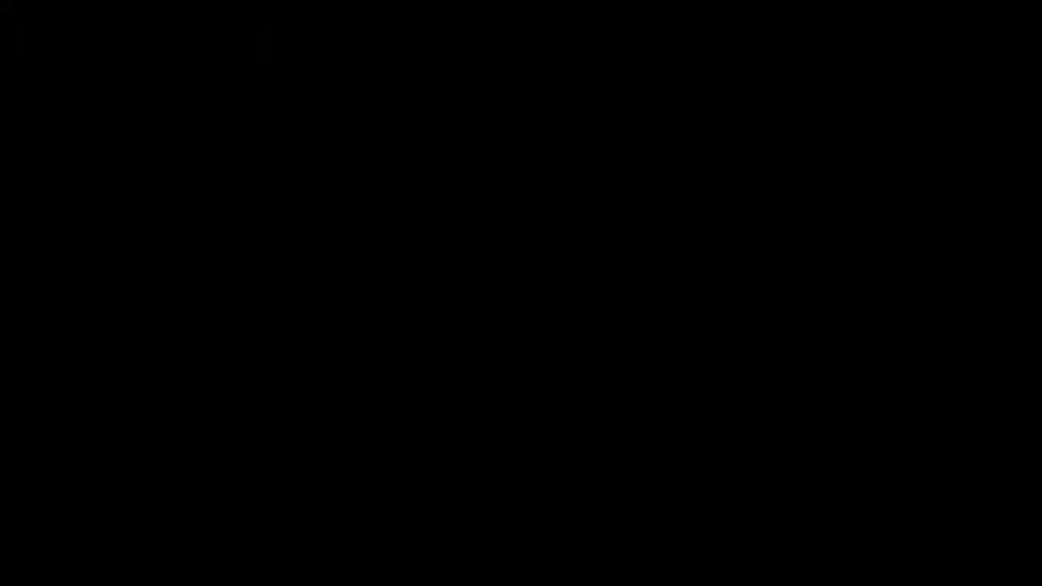